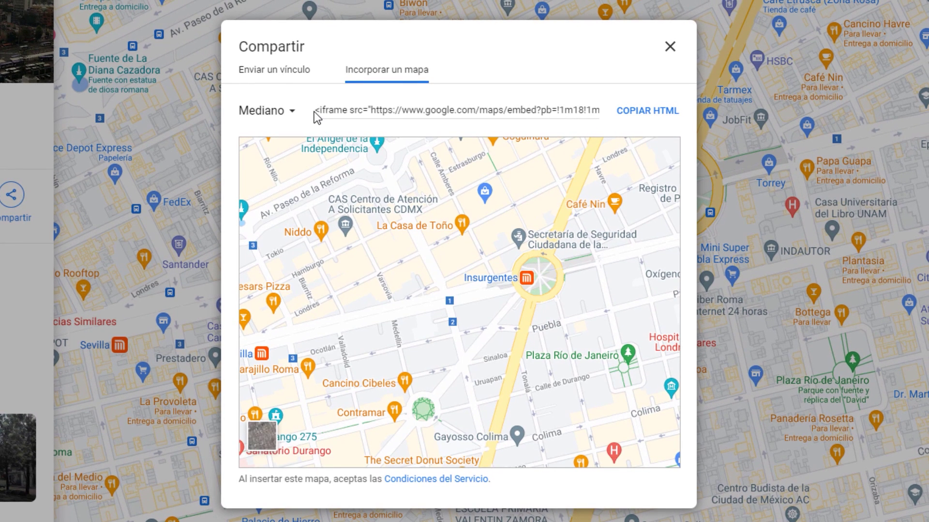
# - Examine the map's embed code, then pan the preview map and zoom it out and in
pyautogui.moveTo(444, 116); pyautogui.dragTo(314, 111)
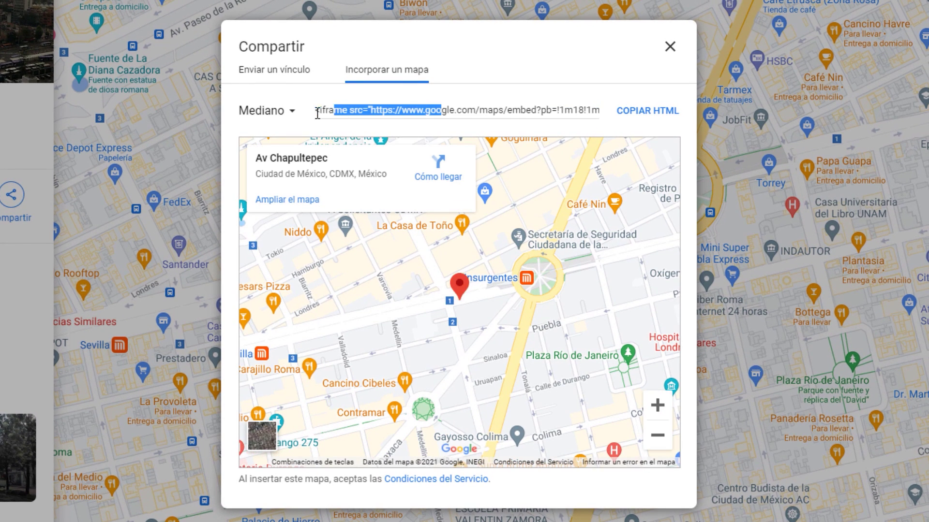
pyautogui.click(469, 90)
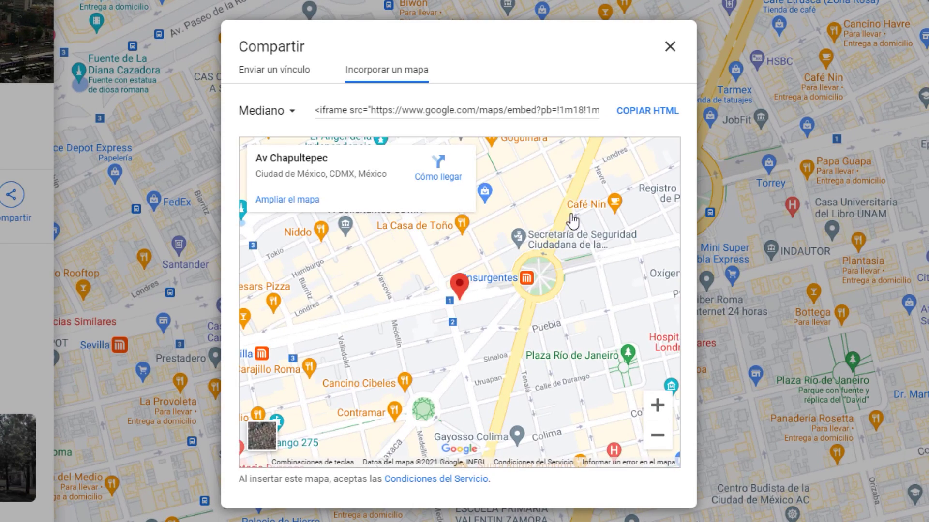
pyautogui.moveTo(604, 210); pyautogui.dragTo(589, 243)
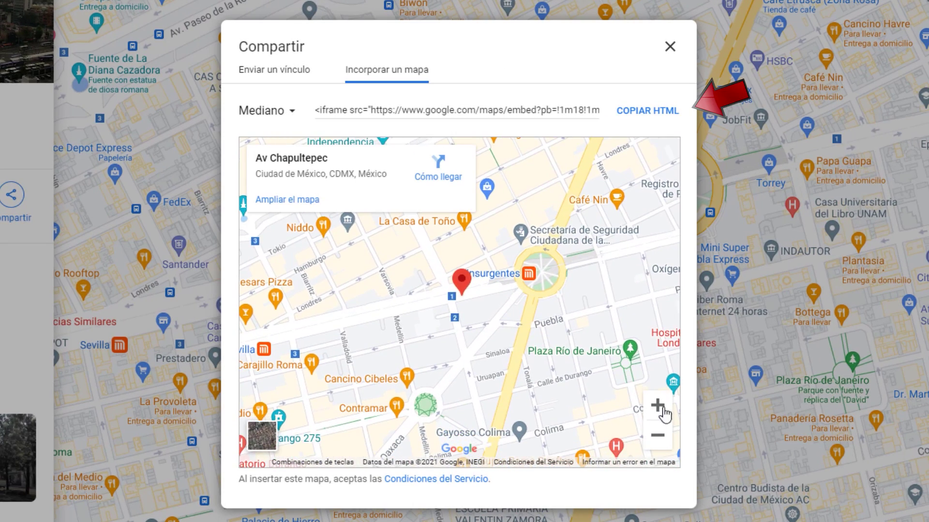
pyautogui.click(657, 434)
pyautogui.click(657, 406)
pyautogui.click(658, 405)
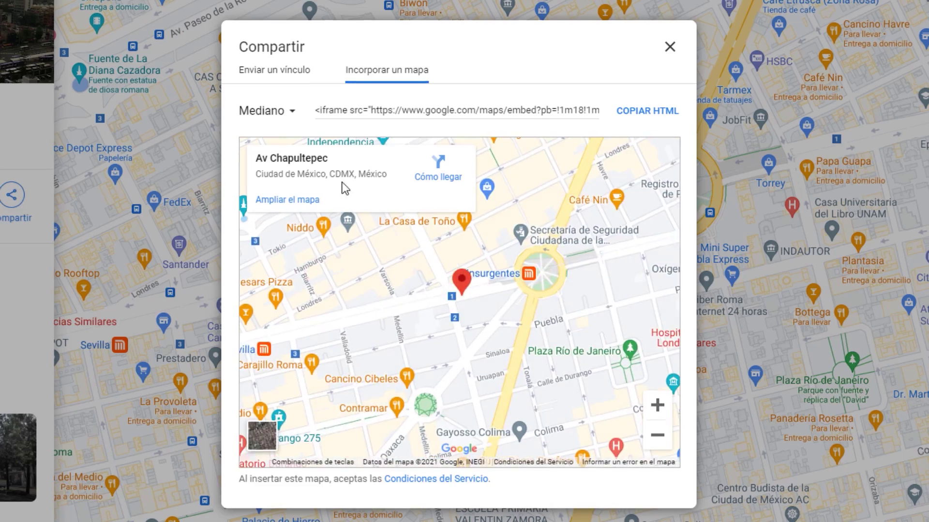
# - Try the Grande and Pequeño sizes for the embedded map
pyautogui.click(263, 111)
pyautogui.click(354, 222)
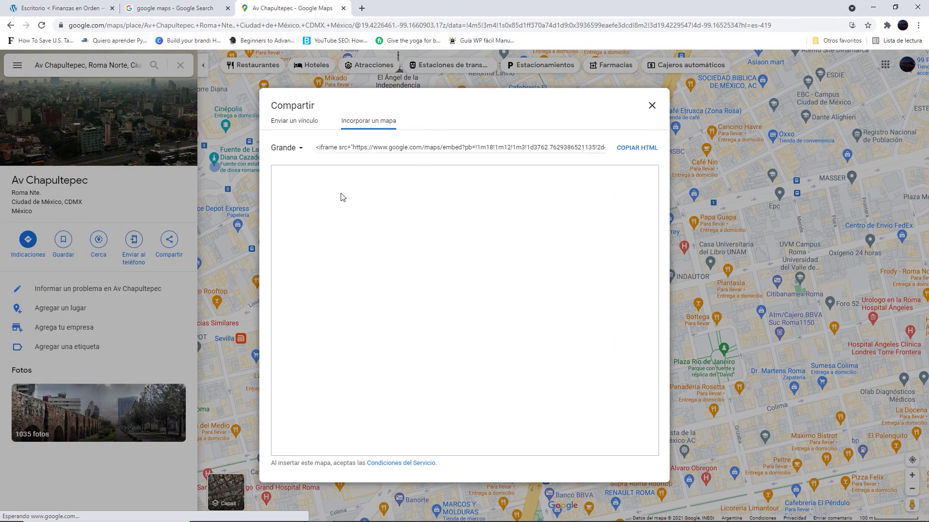
pyautogui.click(296, 151)
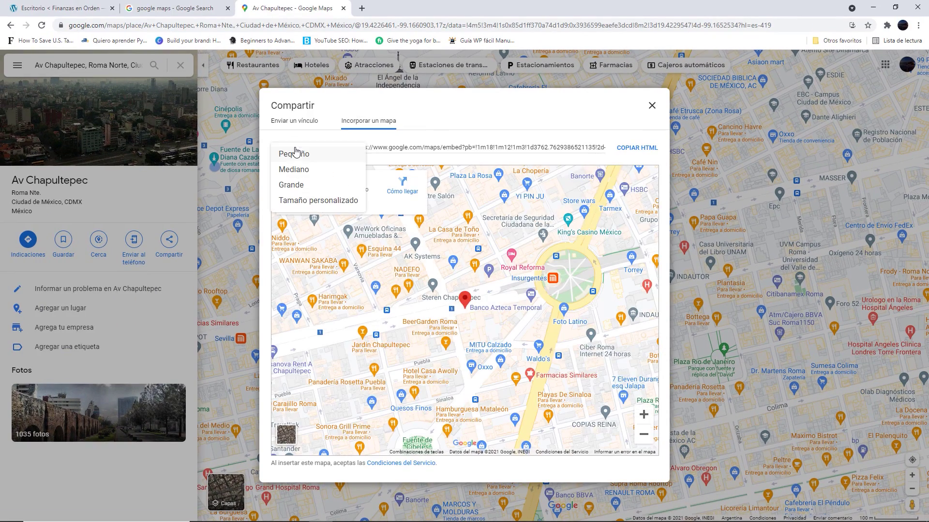
pyautogui.click(306, 158)
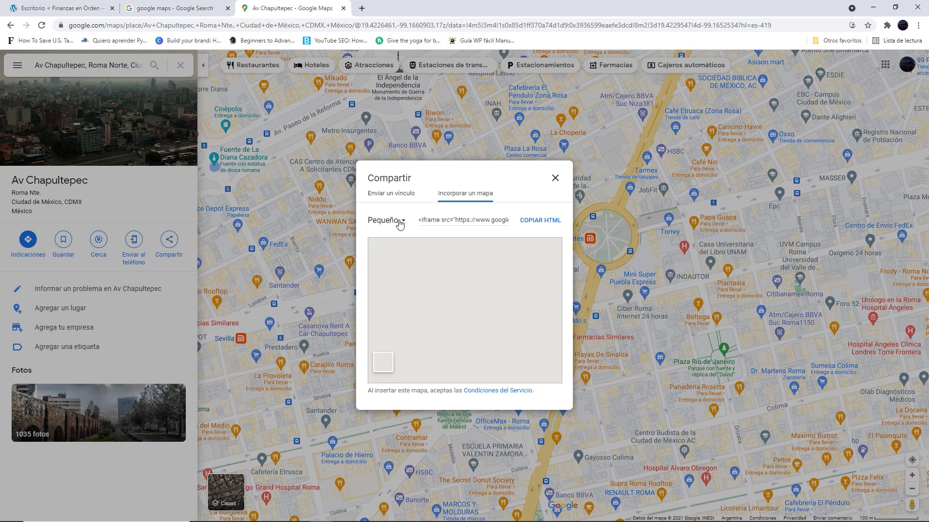
# - Choose a custom size for the embedded map and set it to 1000 x 400
pyautogui.click(399, 223)
pyautogui.click(418, 275)
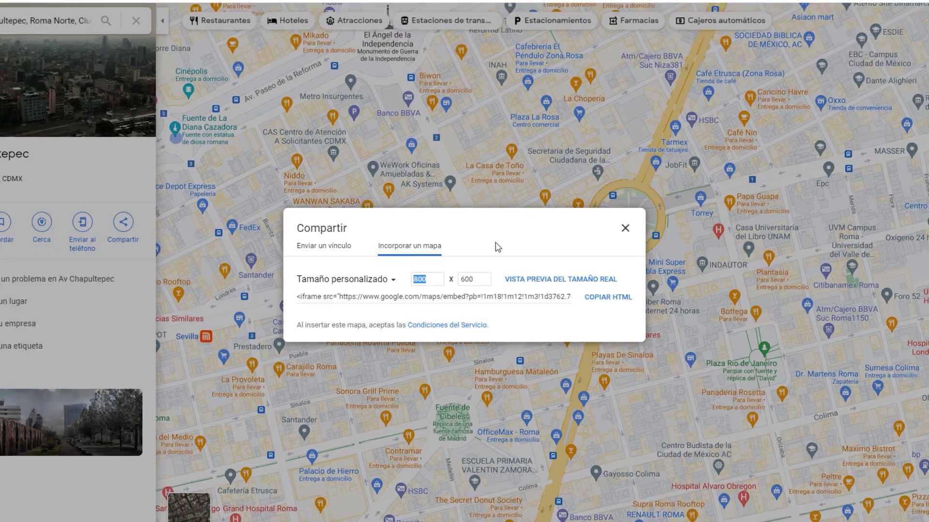
pyautogui.write('1000')
pyautogui.click(491, 257)
pyautogui.press('Tab')
pyautogui.doubleClick(483, 259)
pyautogui.write('400')
# - Preview the embedded map at real size, close the preview, and set the custom width to 800
pyautogui.click(614, 252)
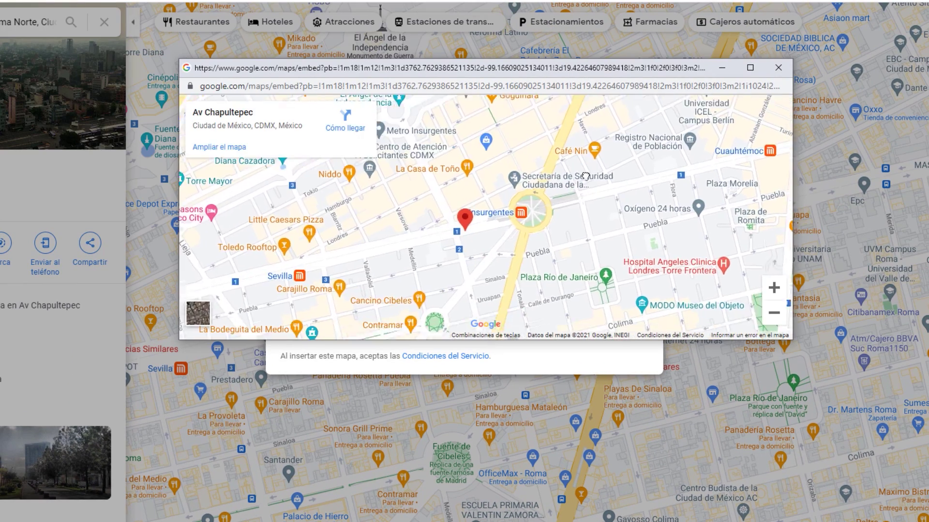
pyautogui.click(779, 67)
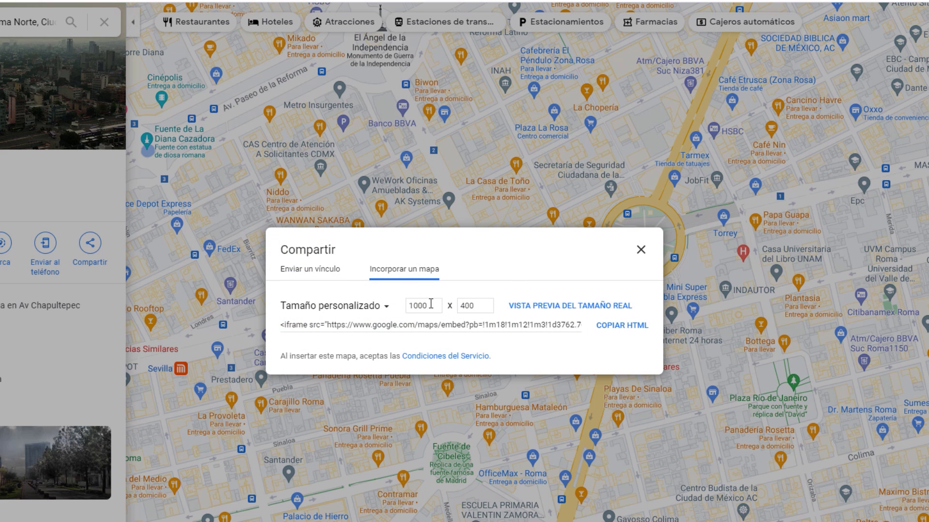
pyautogui.write('800')
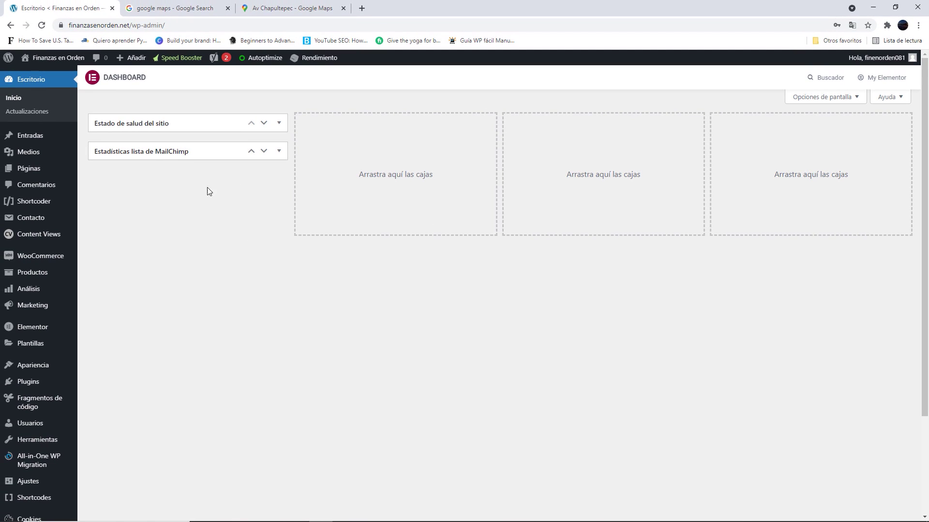
# - Switch to the WordPress dashboard and open the Quiénes somos page from all pages for editing
pyautogui.moveTo(53, 167)
pyautogui.click(137, 179)
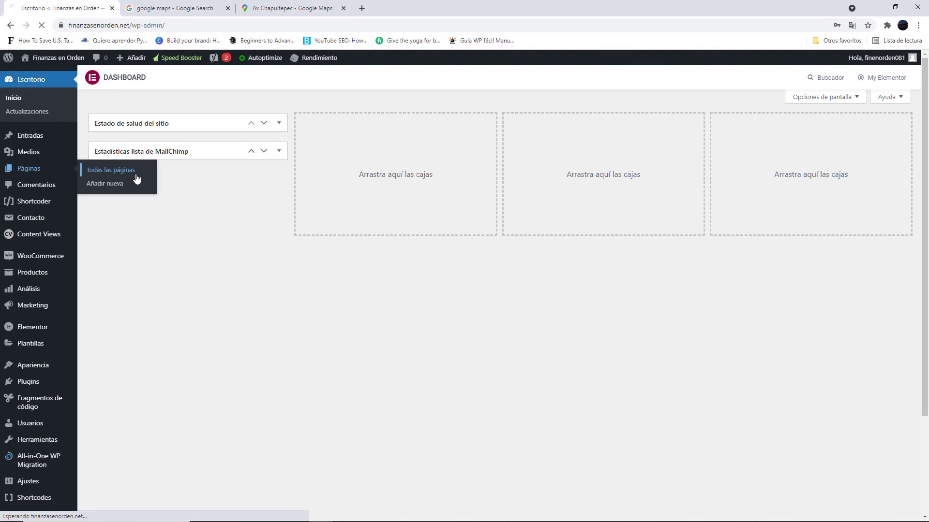
pyautogui.scroll(-4, 302, 342)
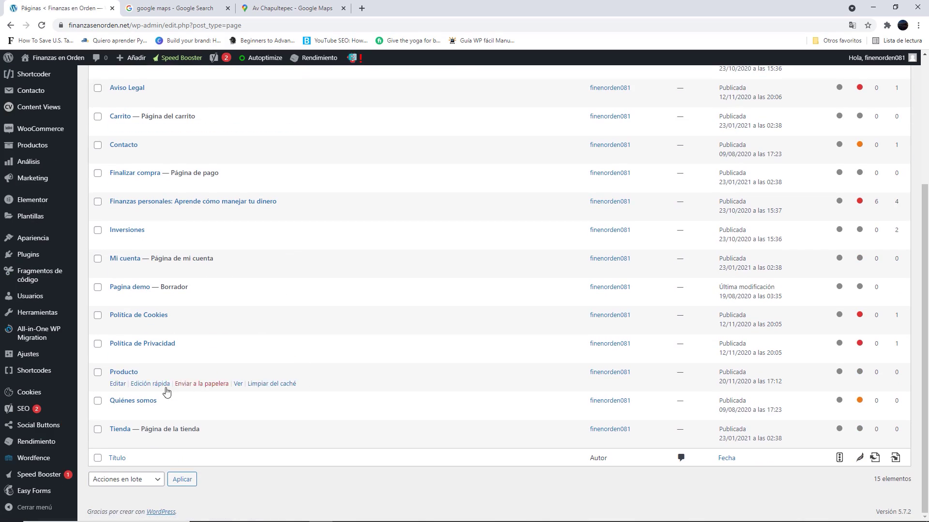
pyautogui.click(145, 402)
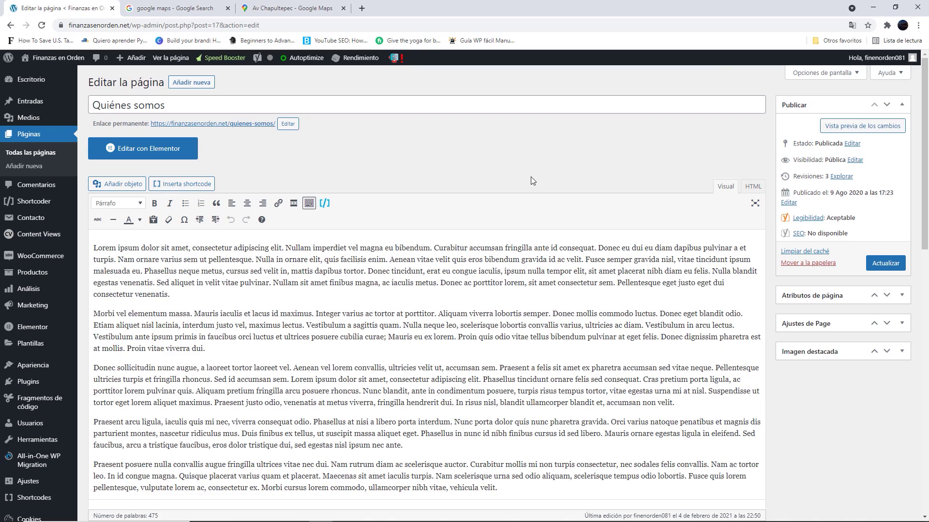
# - Try pasting the Google Maps iframe code in the visual editor below the third paragraph, and copy the code
pyautogui.scroll(-6, 528, 194)
pyautogui.scroll(2, 522, 199)
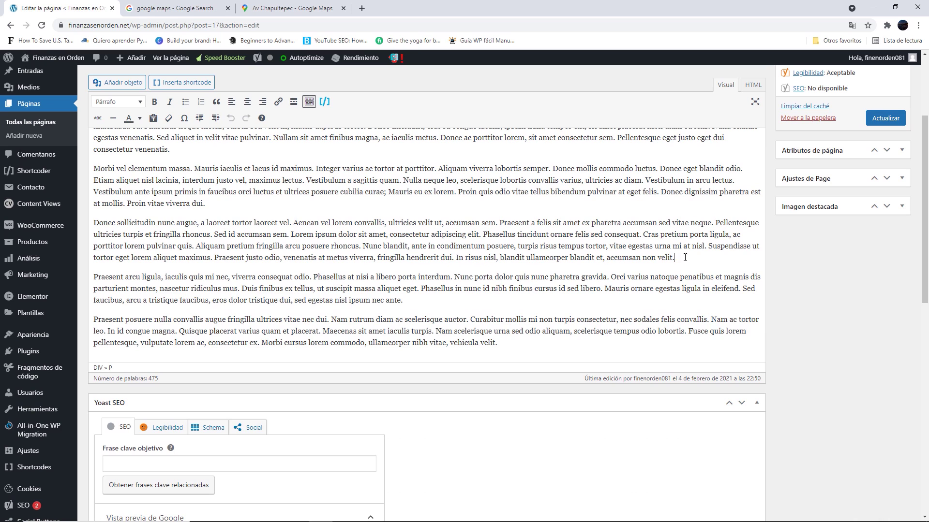
pyautogui.click(685, 258)
pyautogui.press('Return')
pyautogui.hotkey('ctrl', 'v')
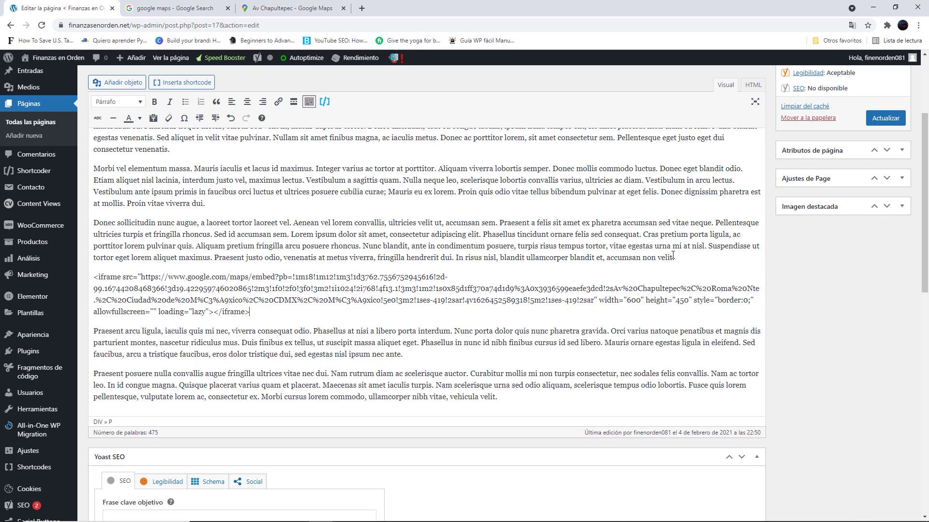
pyautogui.moveTo(255, 312); pyautogui.dragTo(93, 277)
pyautogui.hotkey('ctrl', 'c')
pyautogui.click(512, 307)
pyautogui.scroll(1, 513, 307)
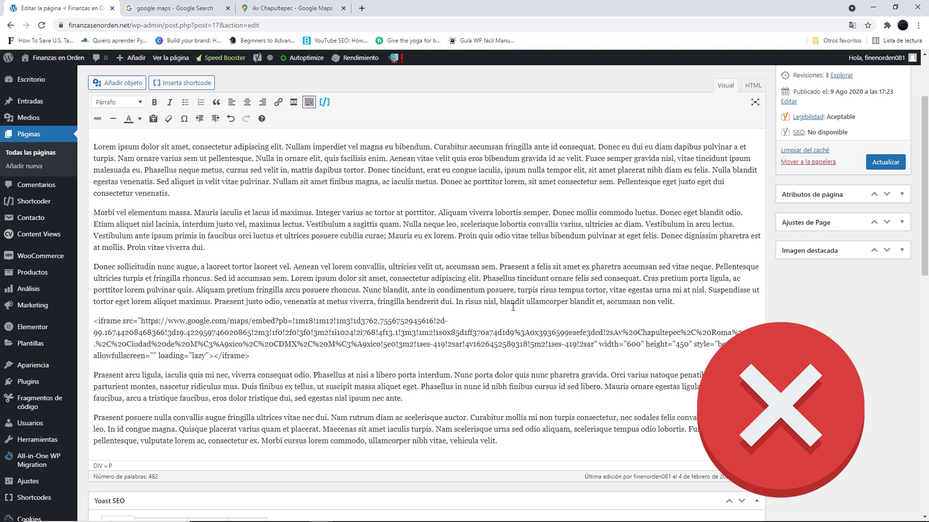
# - Preview the page changes to check how the iframe code is displayed, then return to the page editor
pyautogui.scroll(2, 591, 282)
pyautogui.click(835, 125)
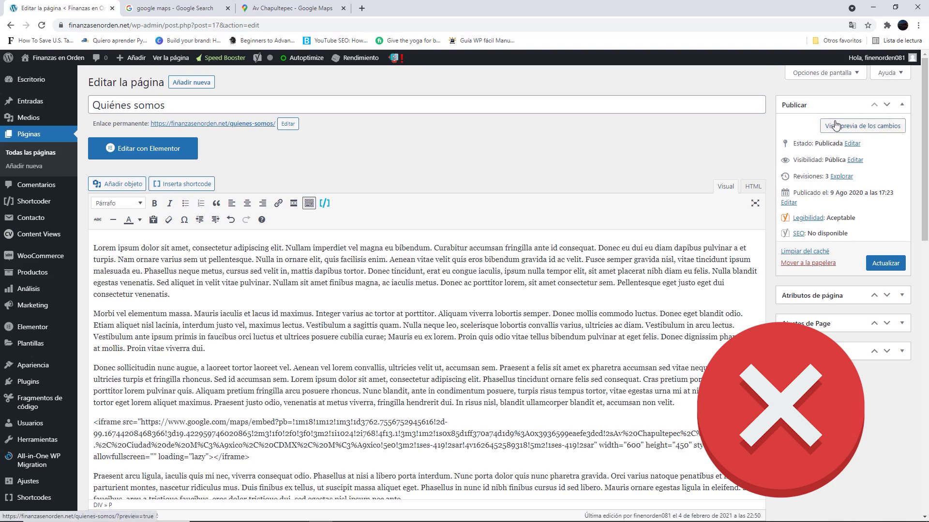
pyautogui.scroll(-5, 725, 184)
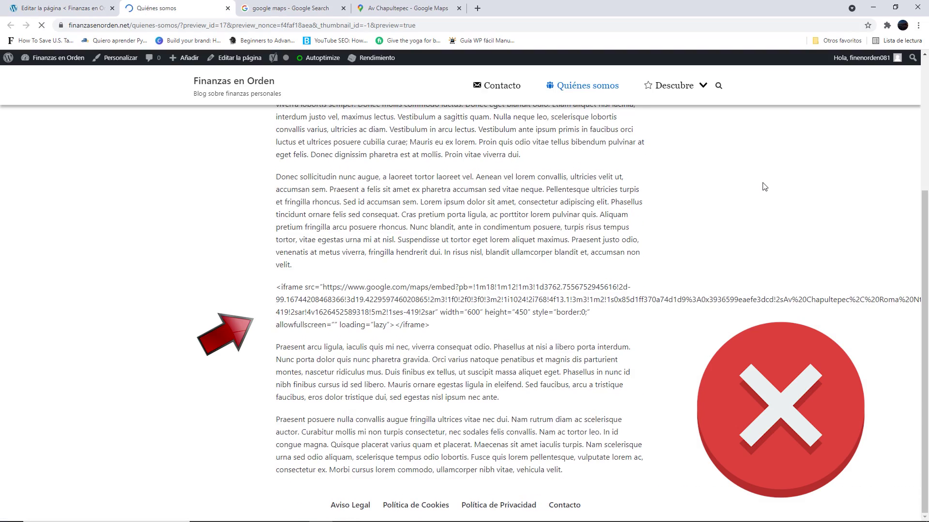
pyautogui.hotkey('ctrl', 'pageup')
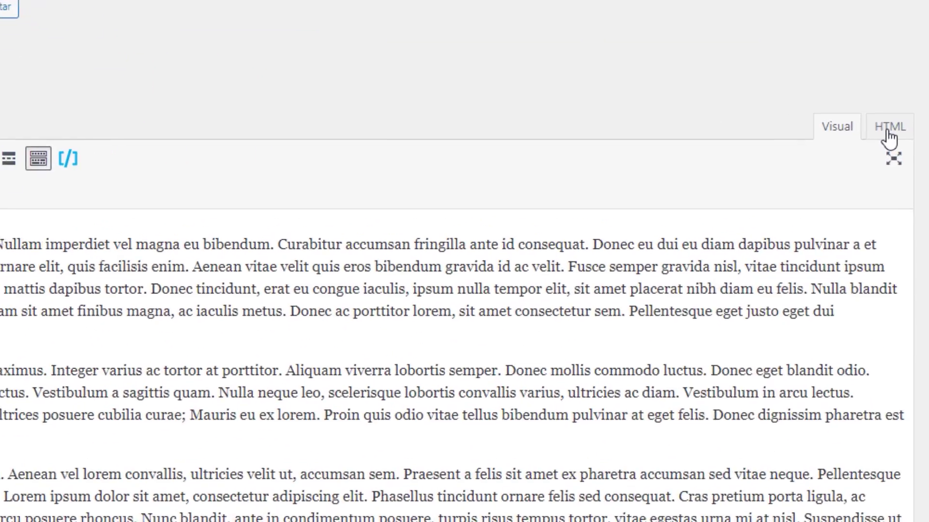
# - Switch the page content to HTML and paste the map's iframe code on its own line after the third paragraph
pyautogui.click(892, 129)
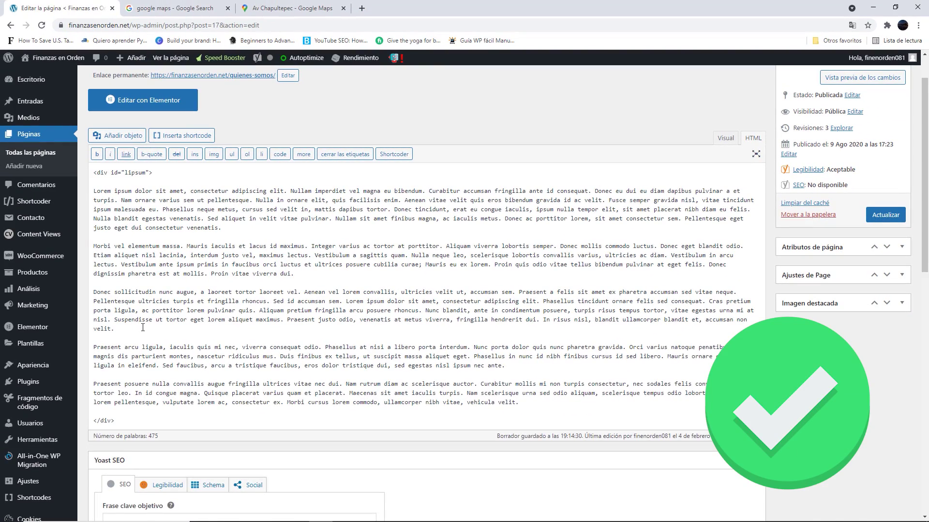
pyautogui.click(143, 328)
pyautogui.press('Return')
pyautogui.hotkey('ctrl', 'v')
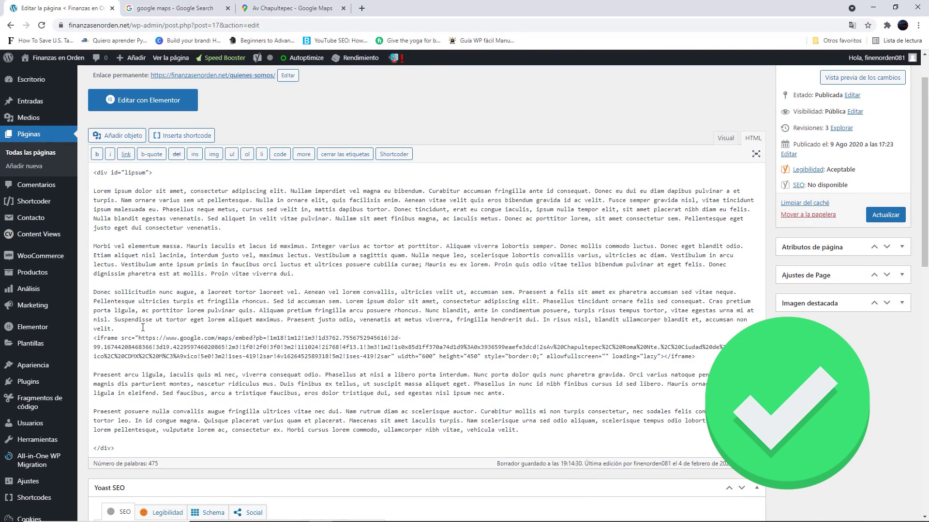
pyautogui.press('Return')
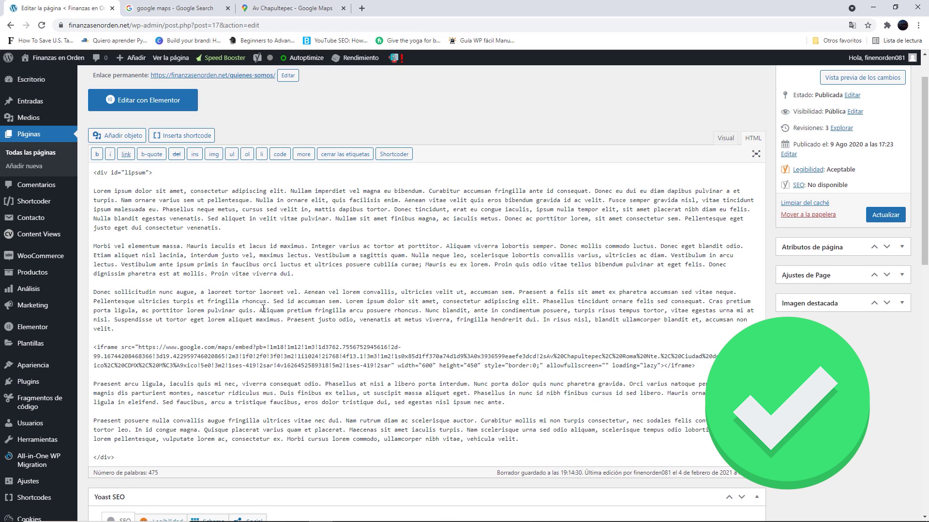
# - Preview the Quiénes somos page and pan the embedded map to test it
pyautogui.click(837, 77)
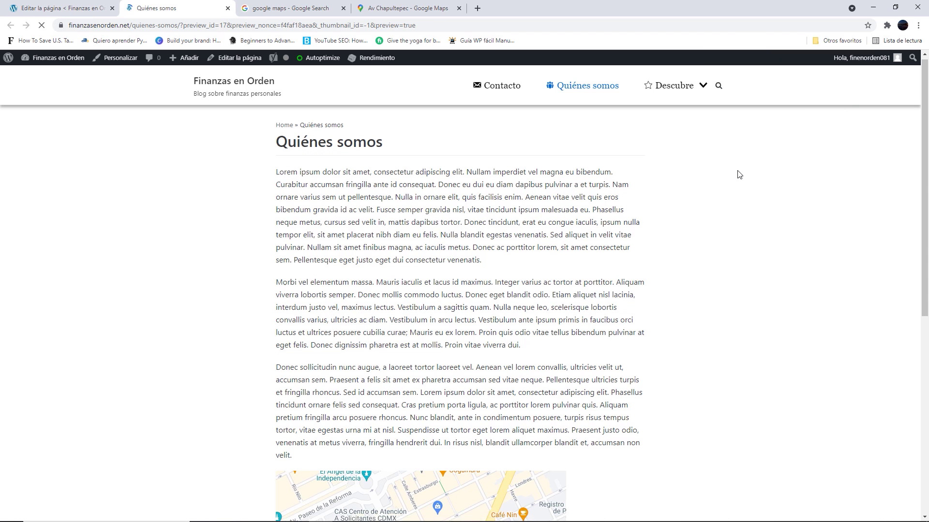
pyautogui.scroll(-6, 739, 175)
pyautogui.moveTo(408, 306); pyautogui.dragTo(437, 331)
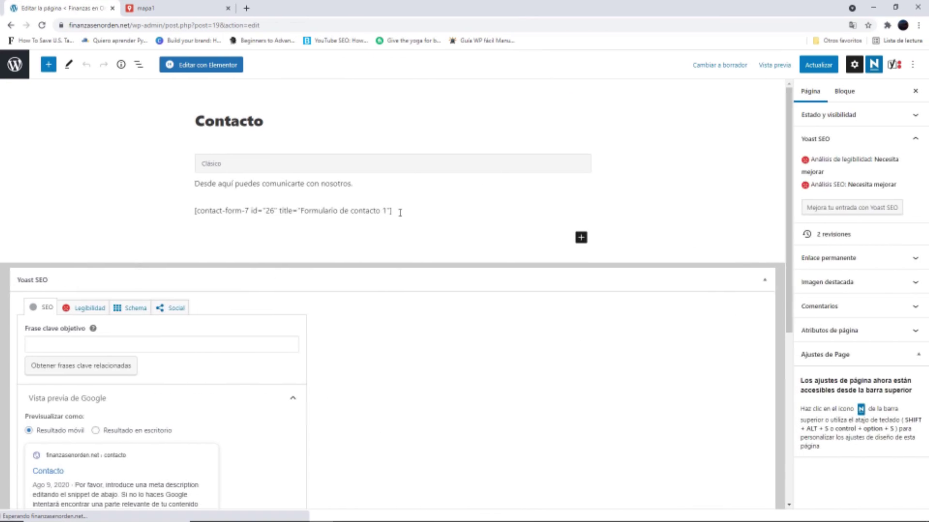
# - Add a custom HTML block with the 640 x 480 map iframe code below the Contacto page's form shortcode and preview it
pyautogui.click(400, 209)
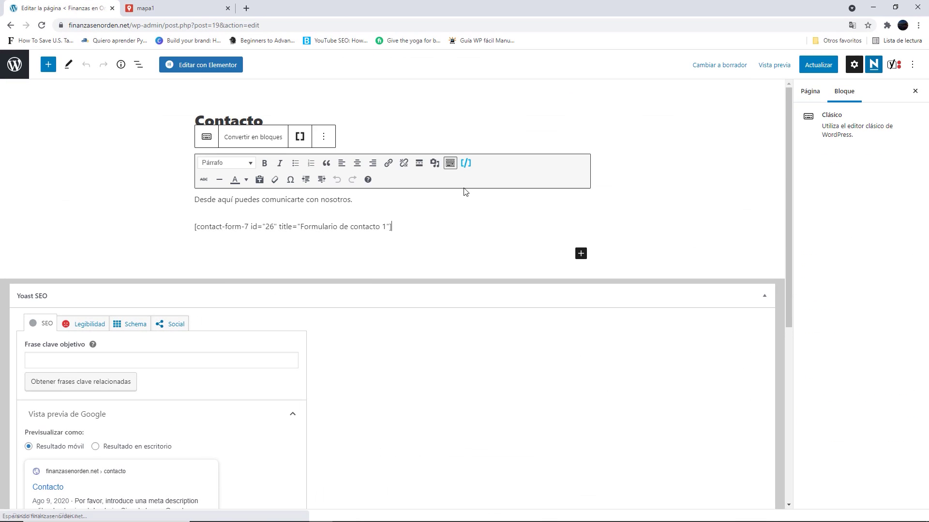
pyautogui.click(532, 120)
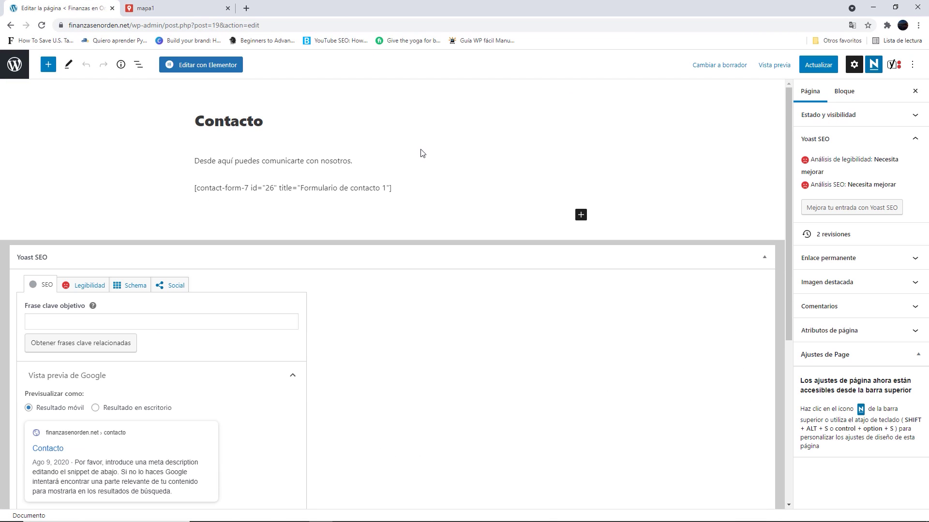
pyautogui.click(581, 215)
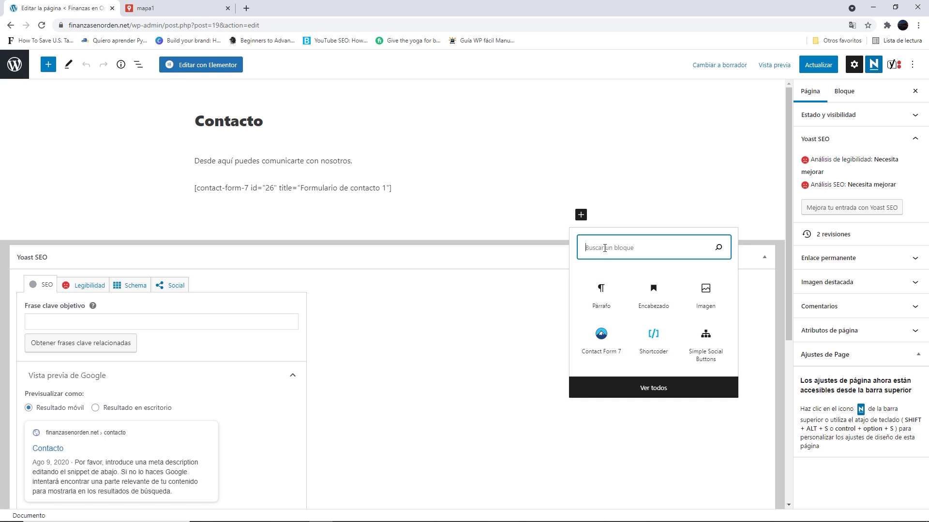
pyautogui.write('htm')
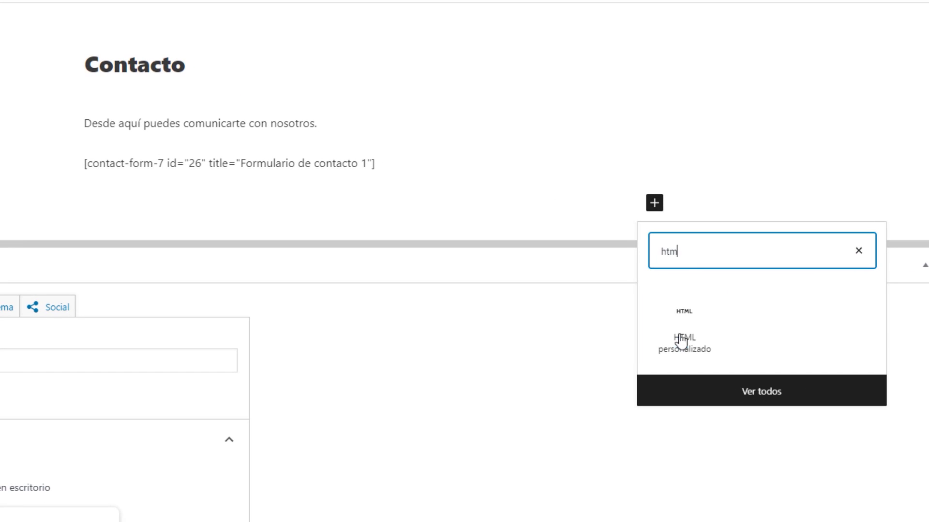
pyautogui.click(663, 331)
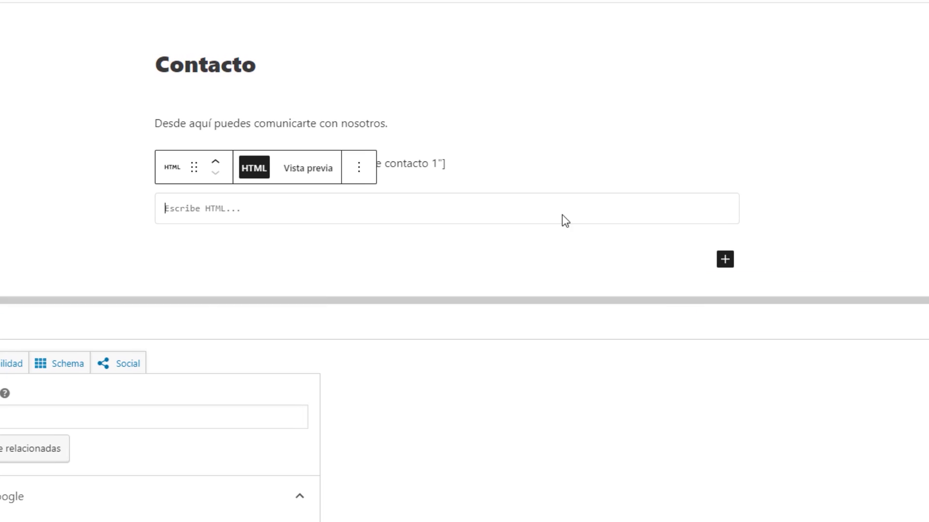
pyautogui.write('<iframe src="https://www.google.com/maps/d/u/0/embed?mid=14NRWFHC8XvWlPDWxjNBJ8E5ygeEwA_rm" width="640" height="480"></iframe>')
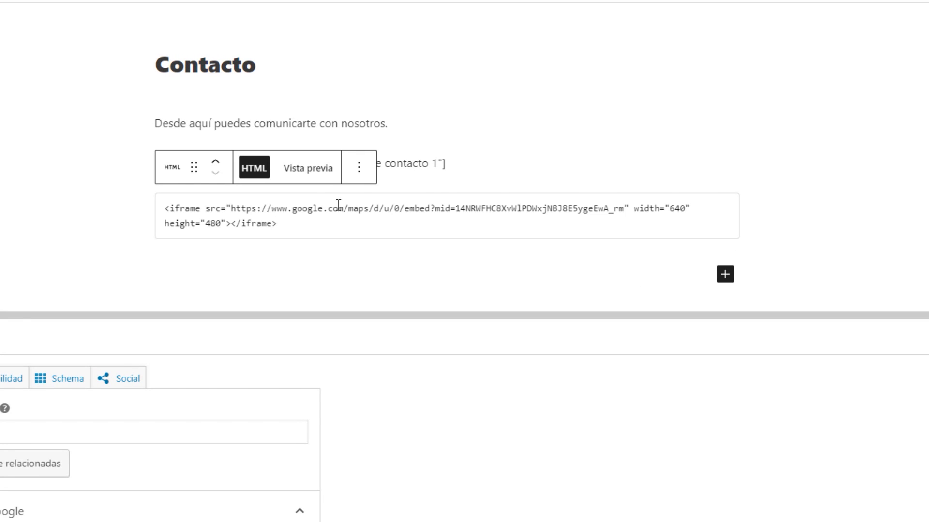
pyautogui.click(328, 174)
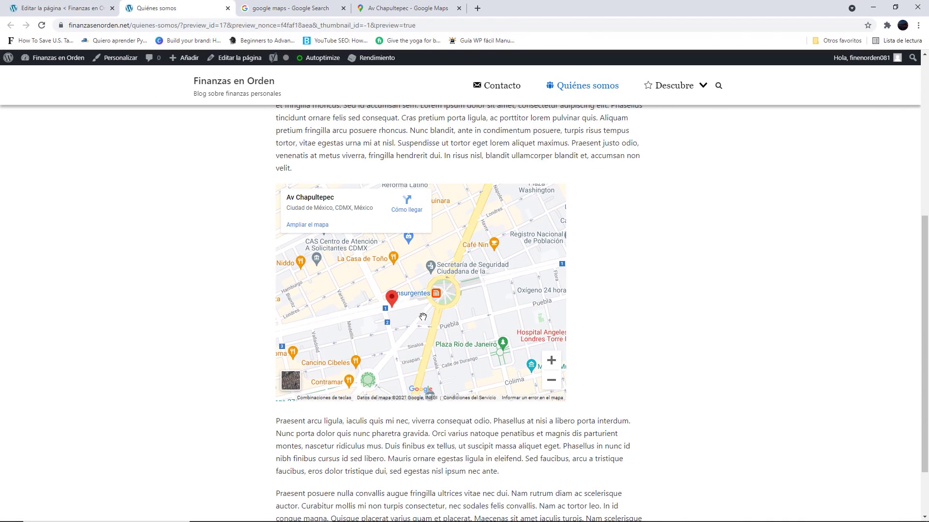
# - Test zooming the embedded map out and in on the Quiénes somos preview, then return to the page editor
pyautogui.click(551, 381)
pyautogui.click(551, 360)
pyautogui.click(47, 4)
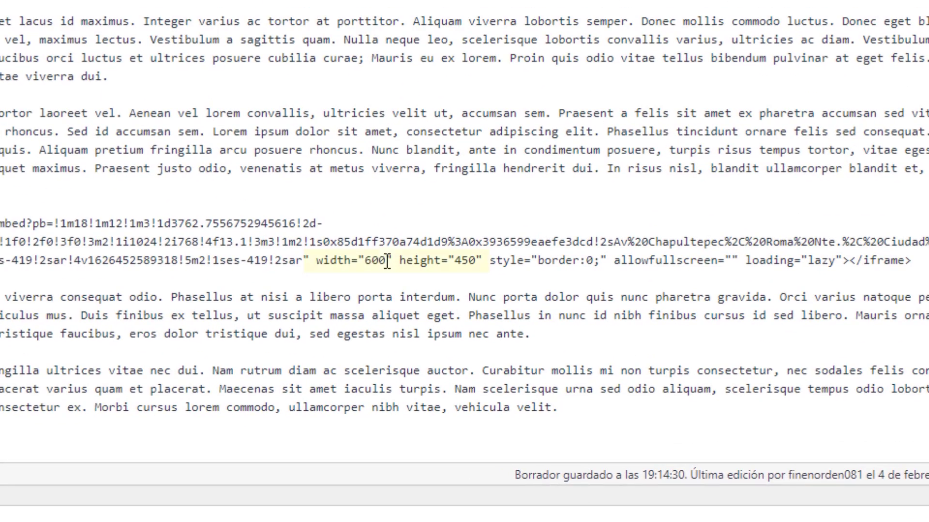
# - Widen the embedded map through the width attribute in its iframe code
pyautogui.moveTo(432, 366); pyautogui.dragTo(419, 366)
pyautogui.moveTo(358, 261); pyautogui.dragTo(322, 261)
pyautogui.moveTo(483, 261); pyautogui.dragTo(315, 264)
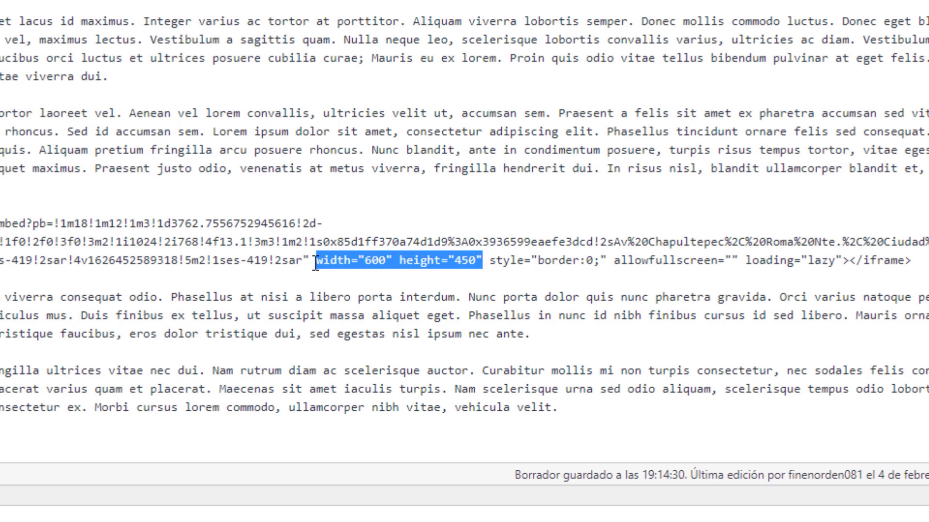
pyautogui.click(371, 260)
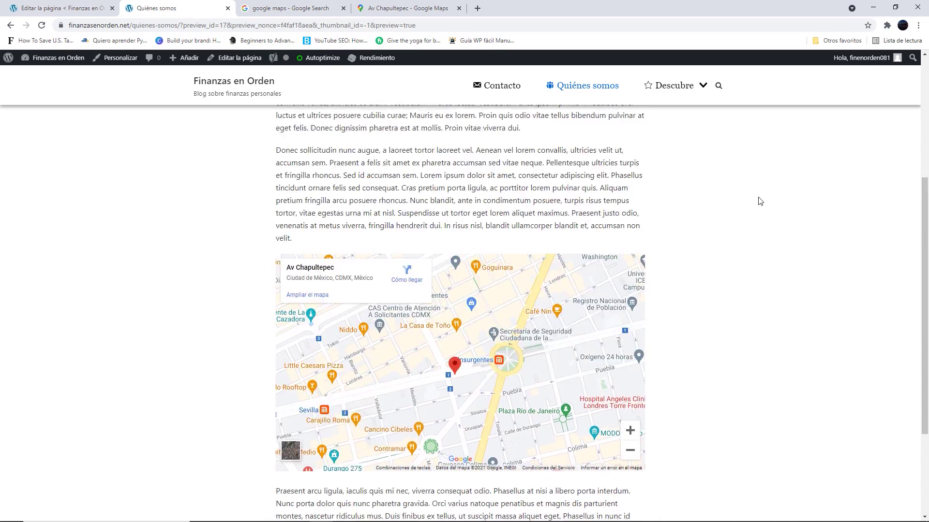
# - Update the Quiénes somos page with the edited iframe code and return to its preview
pyautogui.hotkey('ctrl', '1')
pyautogui.click(876, 266)
pyautogui.hotkey('ctrl', '2')
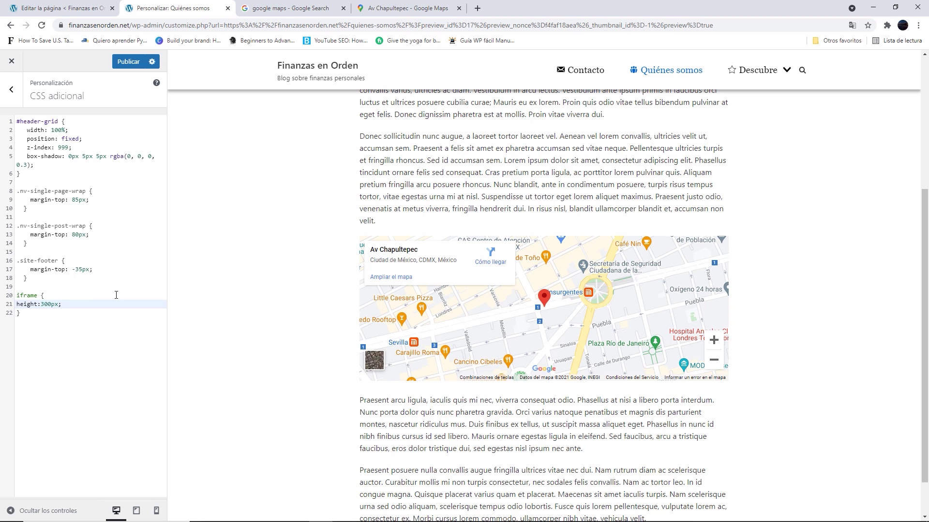
# - Reopen the site's additional CSS and set the iframe rule's height to 400px, then to 800px
pyautogui.moveTo(24, 317); pyautogui.dragTo(10, 295)
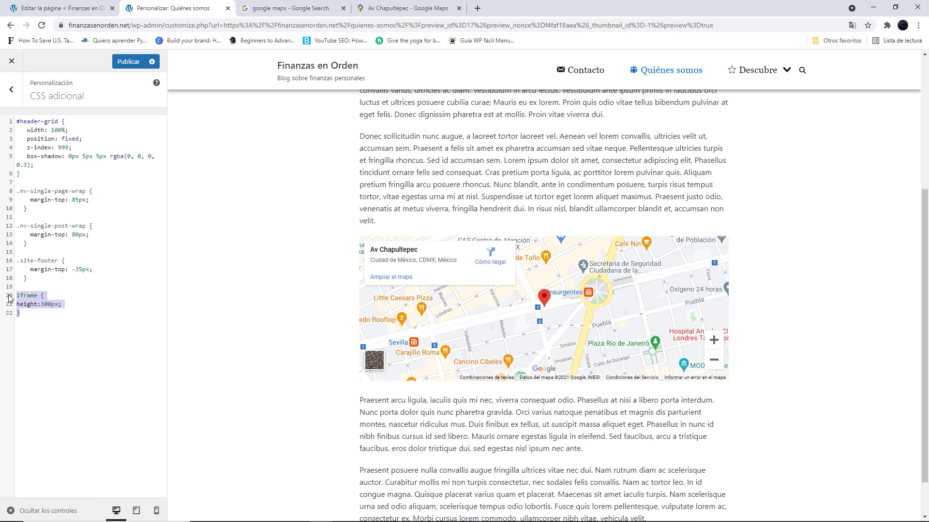
pyautogui.click(11, 89)
pyautogui.click(134, 399)
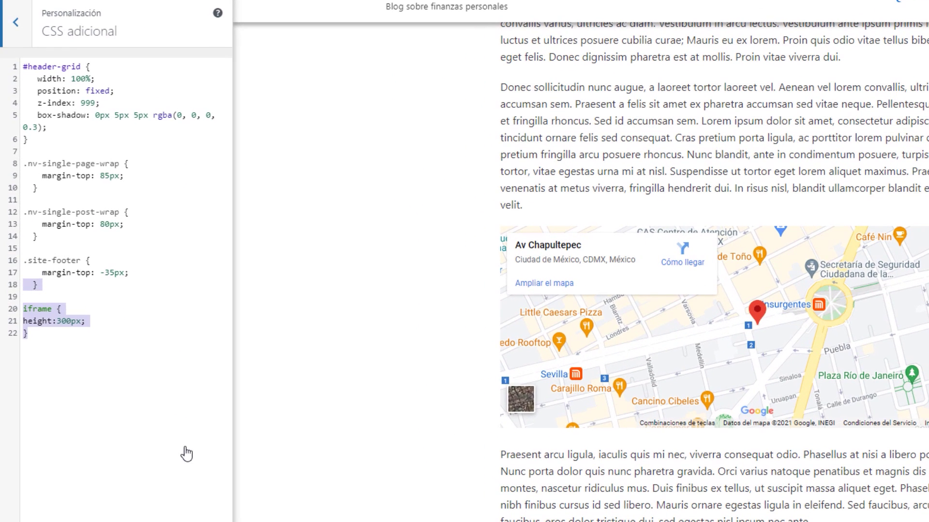
pyautogui.click(88, 328)
pyautogui.click(62, 321)
pyautogui.press('BackSpace')
pyautogui.write('4')
pyautogui.press('BackSpace')
pyautogui.write('8')
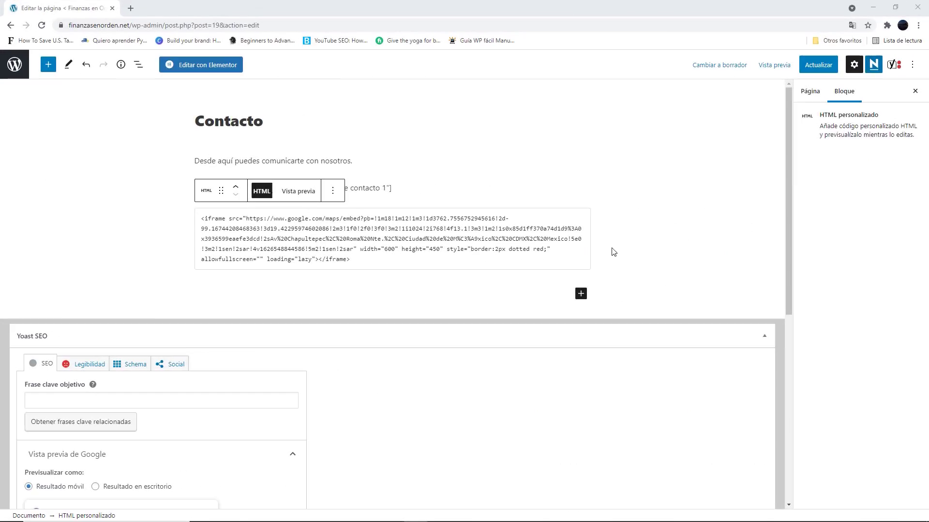
# - Examine the iframe's "border:2px dotted red;" style in the Contacto page code and on the page preview
pyautogui.moveTo(550, 250); pyautogui.dragTo(528, 250)
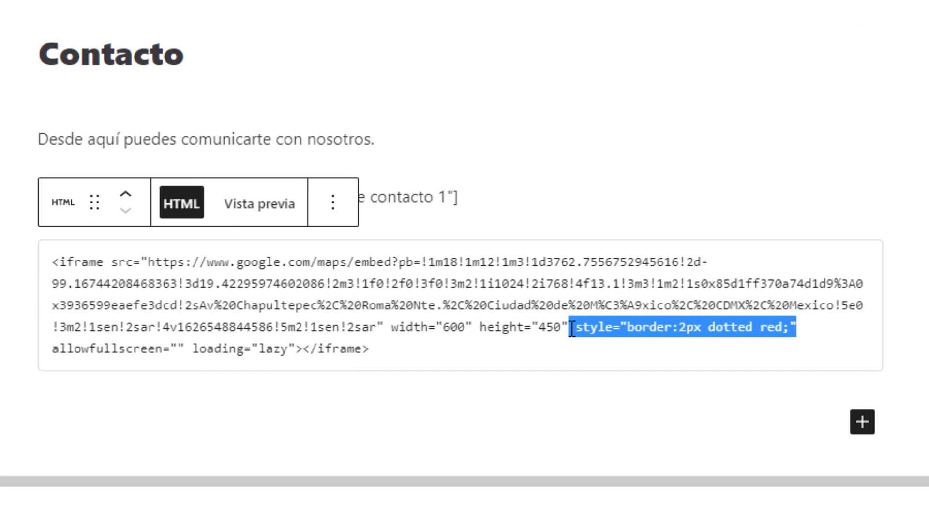
pyautogui.moveTo(747, 329); pyautogui.dragTo(579, 331)
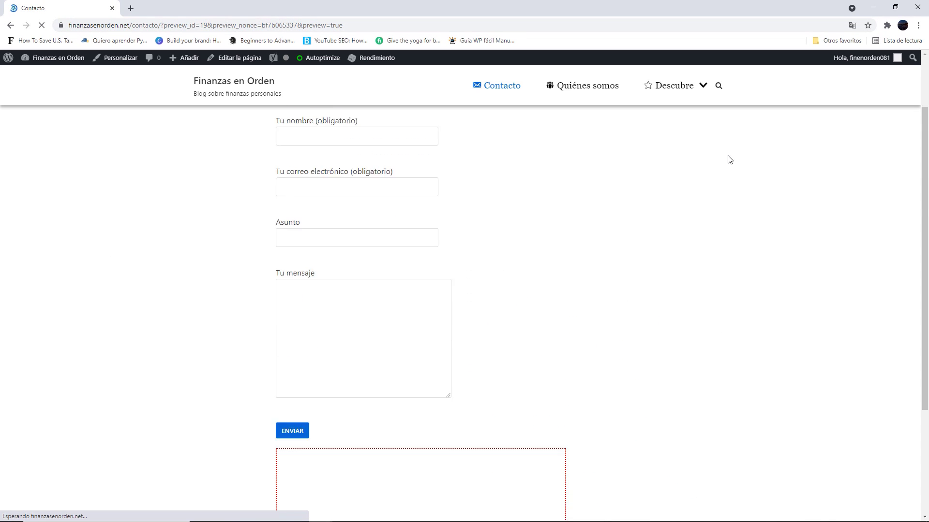
pyautogui.scroll(-3, 730, 159)
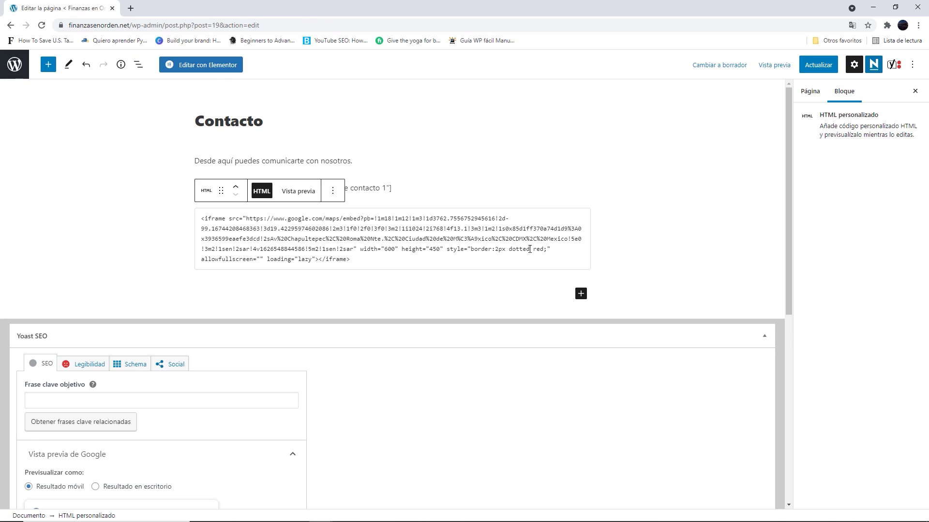
# - Change the Contacto iframe's border style to solid and preview the page in a new tab
pyautogui.press('BackSpace')
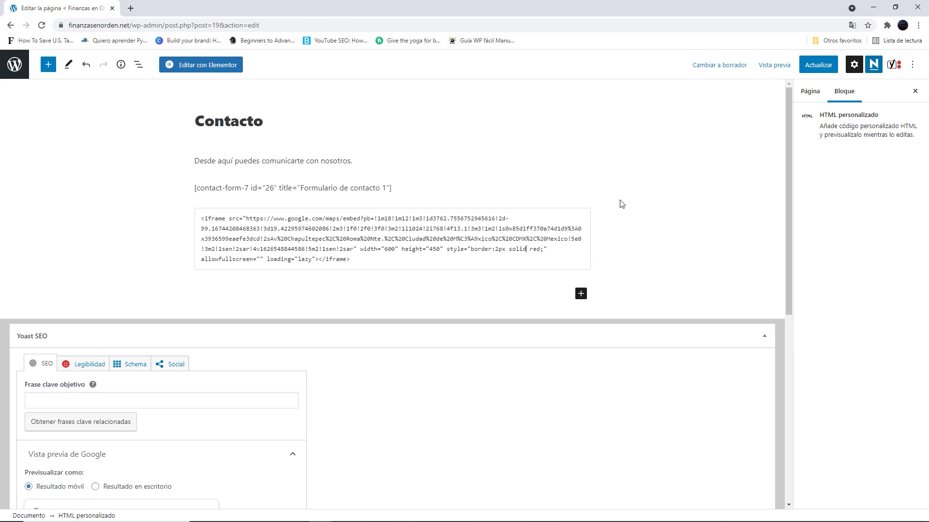
pyautogui.click(774, 65)
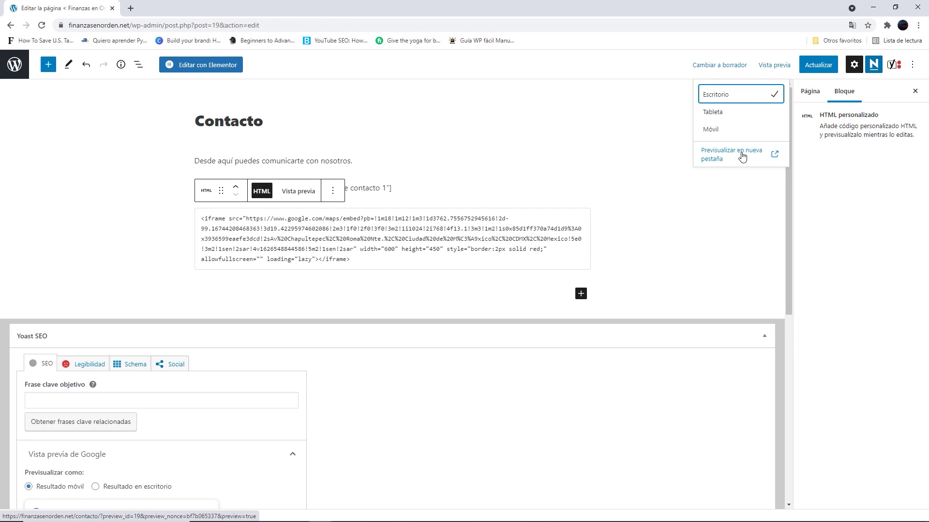
pyautogui.click(742, 156)
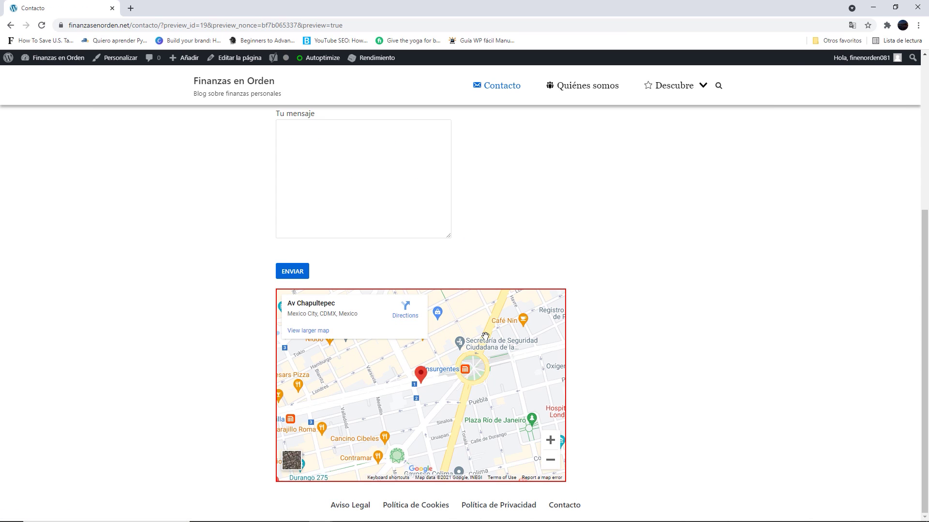
# - Set the Contacto iframe's border width to 20px, preview the page and pan the bordered map
pyautogui.hotkey('alt', 'Tab')
pyautogui.click(498, 250)
pyautogui.write('0')
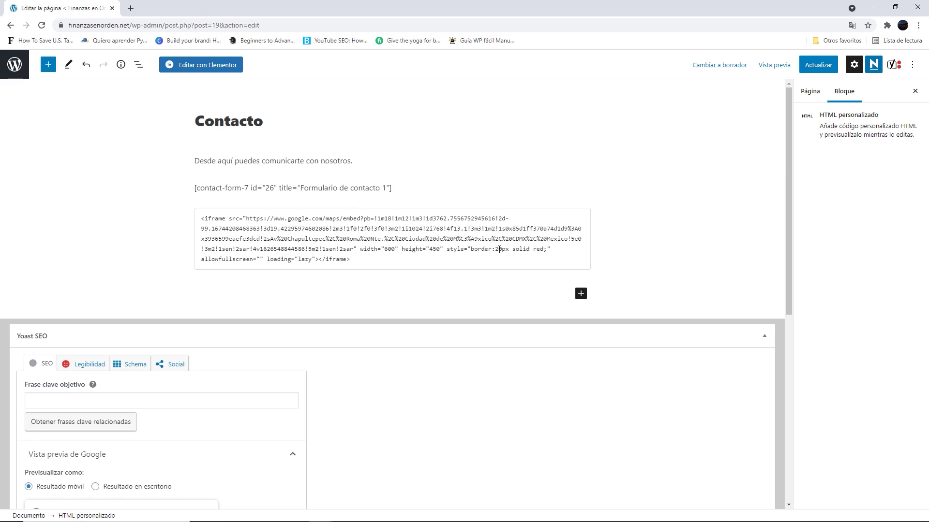
pyautogui.click(766, 67)
pyautogui.click(755, 159)
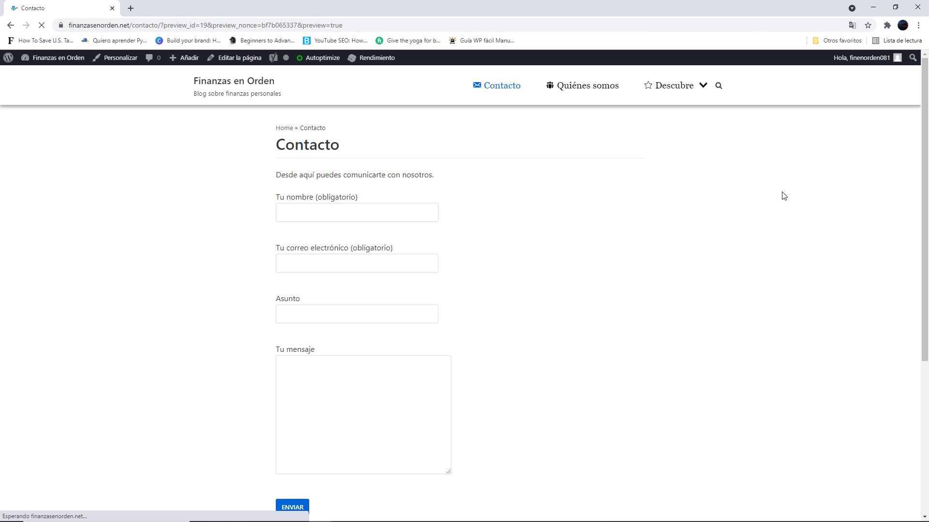
pyautogui.scroll(-5, 784, 196)
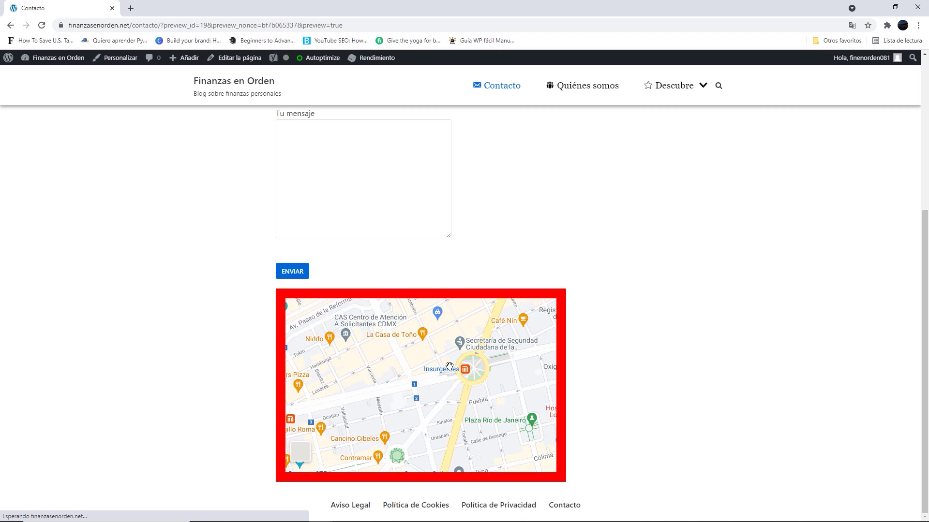
pyautogui.moveTo(409, 439); pyautogui.dragTo(475, 399)
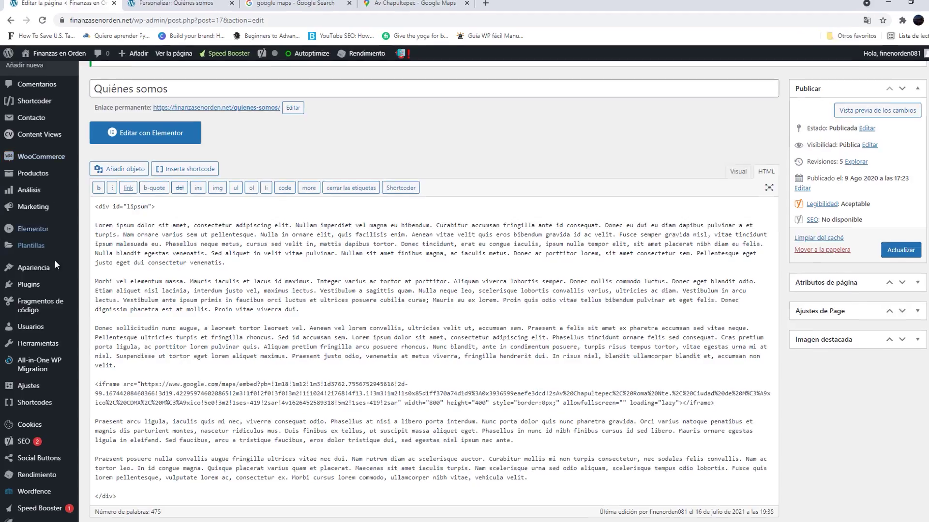
# - Open the site's Widgets page and add an HTML personalizado widget at the end of Barra lateral
pyautogui.moveTo(54, 265)
pyautogui.click(119, 298)
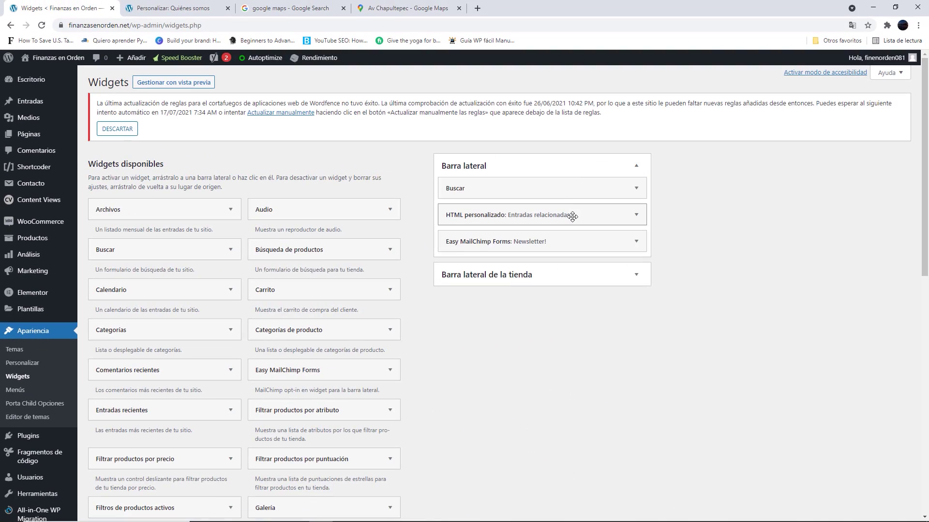
pyautogui.click(871, 99)
pyautogui.click(573, 216)
pyautogui.scroll(-2, 355, 273)
pyautogui.moveTo(183, 454); pyautogui.dragTo(541, 164)
# - Title the new HTML widget "Google Map", paste the 800 x 400 map iframe code as its content and save it
pyautogui.click(528, 212)
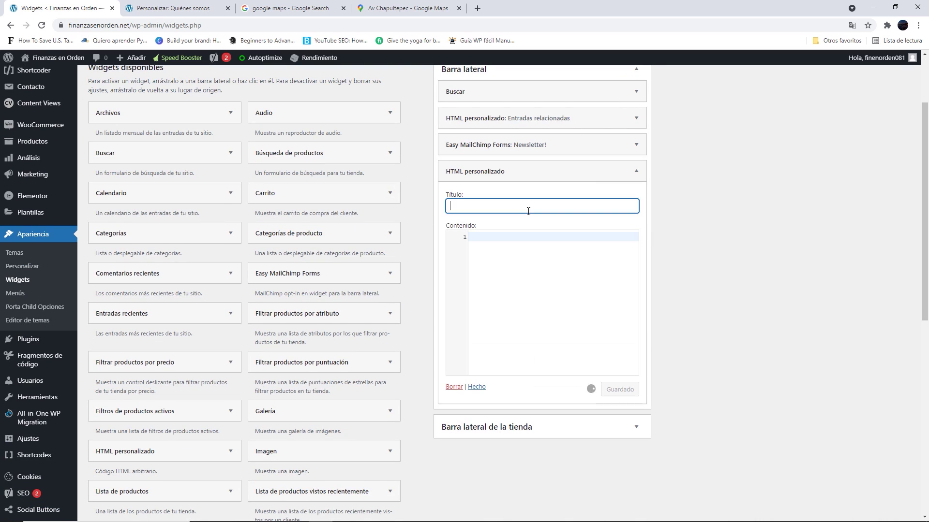
pyautogui.write('Google Map')
pyautogui.click(531, 254)
pyautogui.hotkey('ctrl', 'v')
pyautogui.click(609, 387)
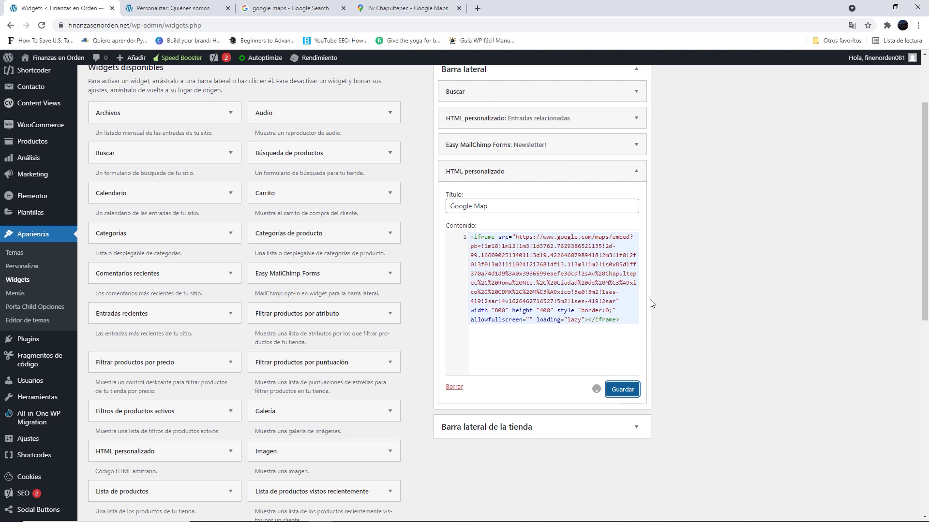
# - View the sidebar map on the stock market investing post and pan it to test it
pyautogui.hotkey('ctrl', 'Tab')
pyautogui.scroll(-9, 672, 327)
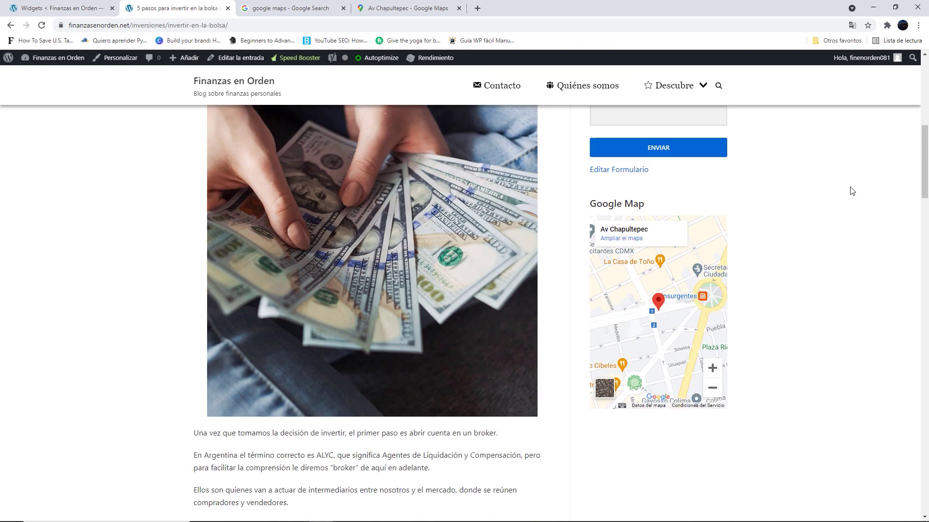
pyautogui.moveTo(672, 327); pyautogui.dragTo(664, 349)
pyautogui.moveTo(650, 208); pyautogui.dragTo(577, 208)
pyautogui.click(829, 205)
pyautogui.scroll(-20, 830, 208)
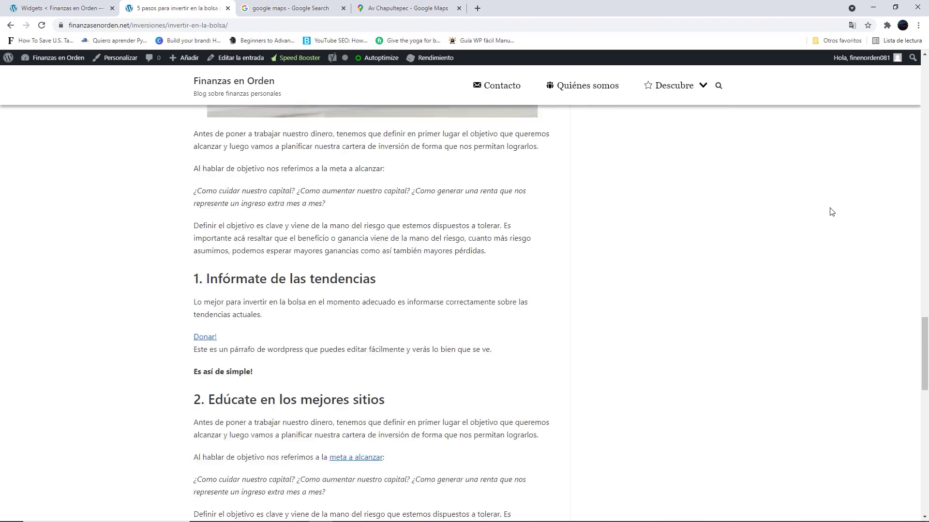
pyautogui.moveTo(925, 459); pyautogui.dragTo(925, 163)
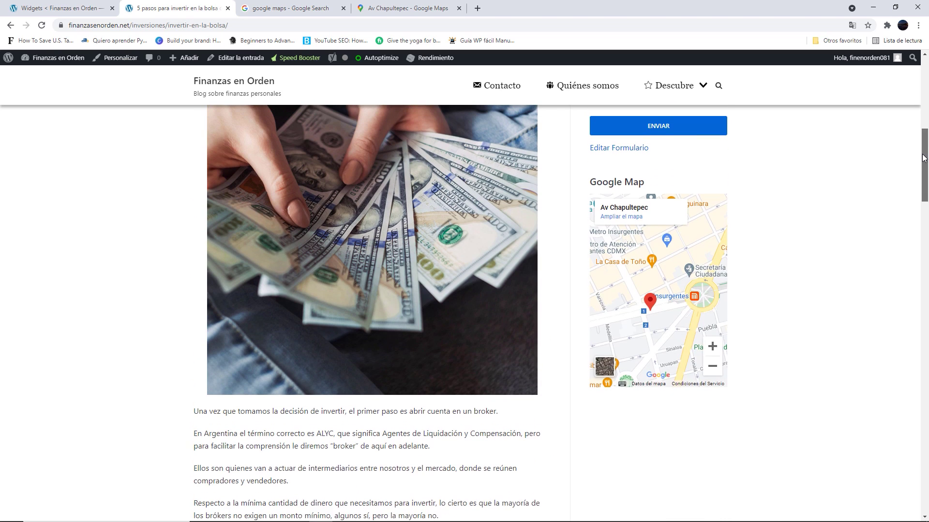
pyautogui.moveTo(708, 269); pyautogui.dragTo(672, 271)
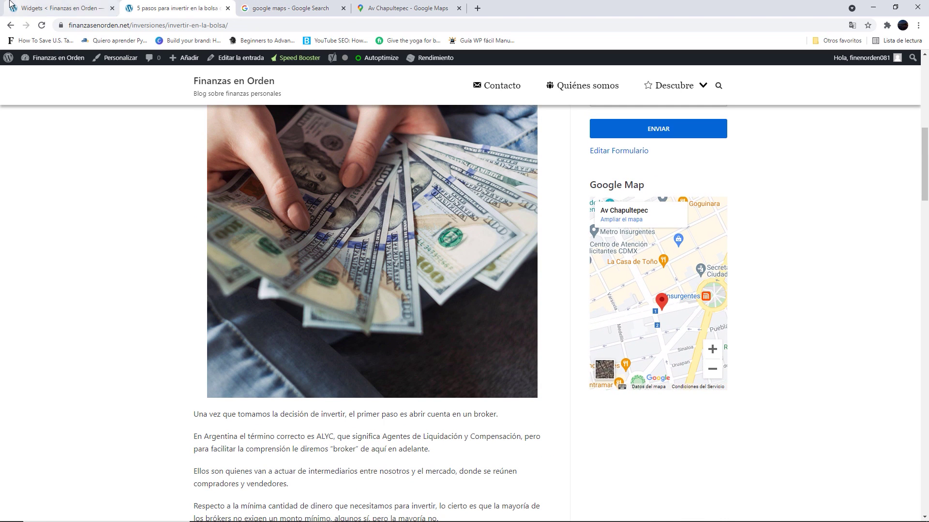
# - Return to the widget settings and replace the Google Map widget's code with the copied code
pyautogui.click(58, 8)
pyautogui.hotkey('ctrl', 'a')
pyautogui.hotkey('ctrl', 'v')
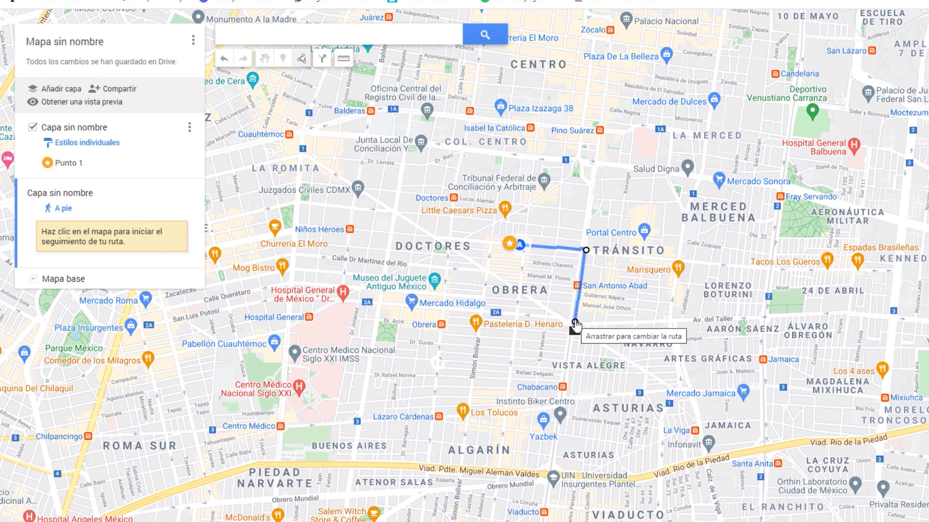
# - Finish the walking route near Vista Alegre in My Maps and choose another base map style
pyautogui.click(574, 323)
pyautogui.click(33, 281)
pyautogui.click(72, 319)
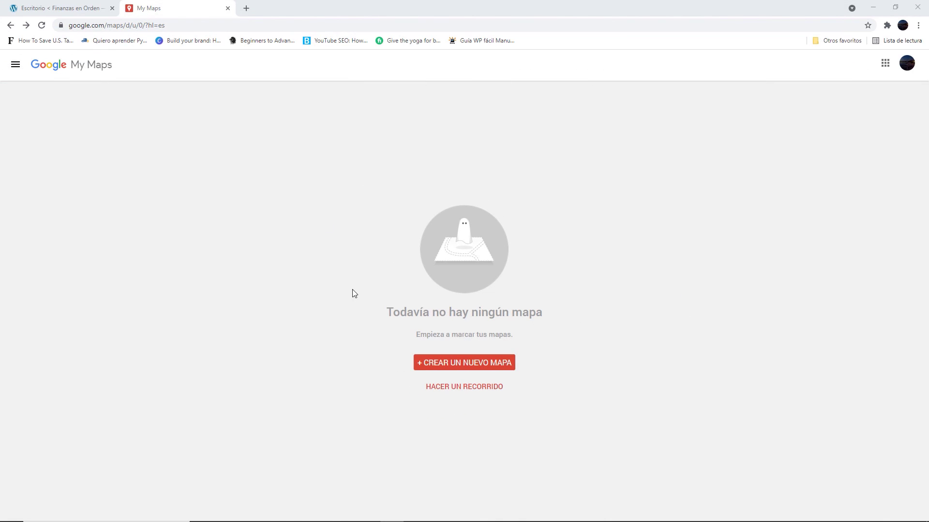
# - Examine the My Maps start page, including its web address and the options in its main menu
pyautogui.moveTo(352, 248); pyautogui.dragTo(660, 309)
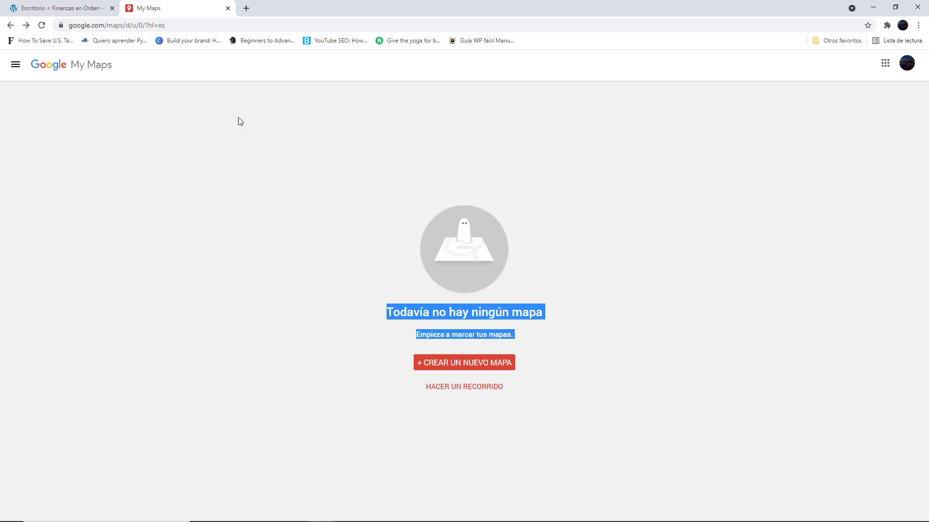
pyautogui.click(200, 24)
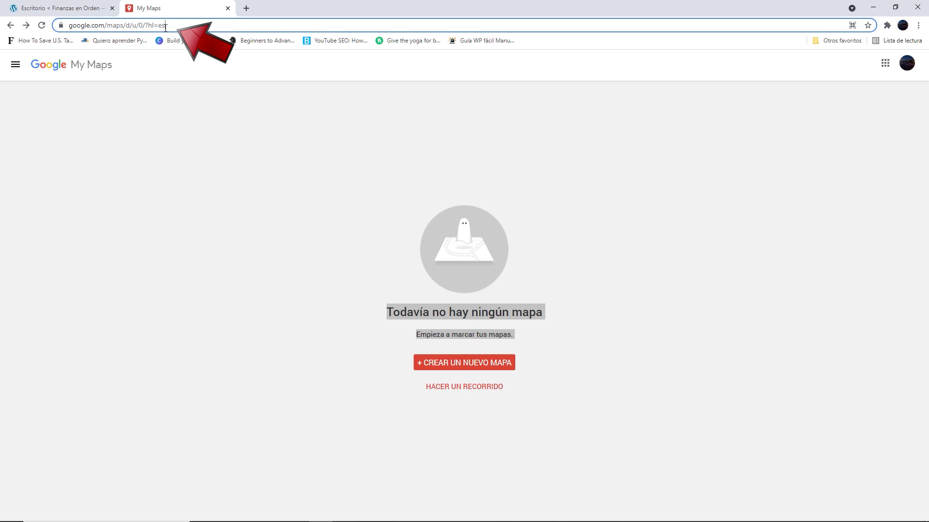
pyautogui.click(241, 28)
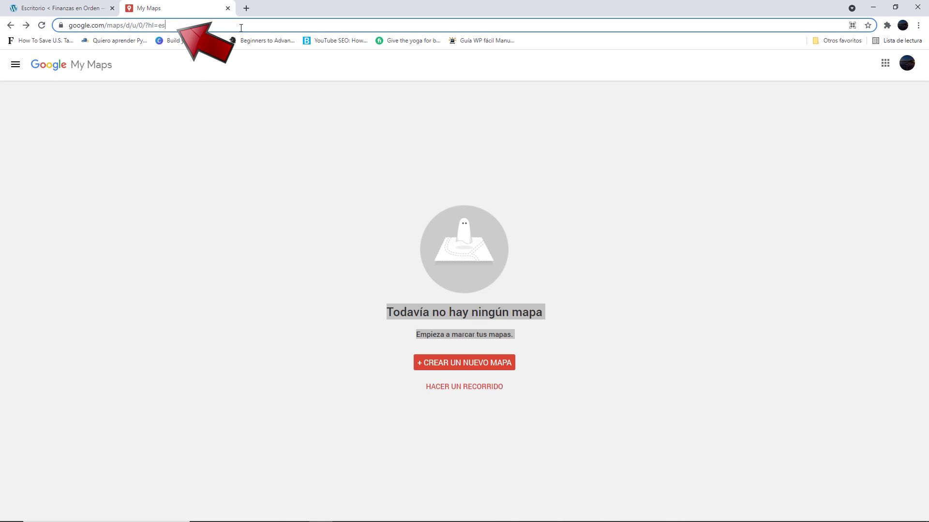
pyautogui.click(217, 144)
pyautogui.click(14, 66)
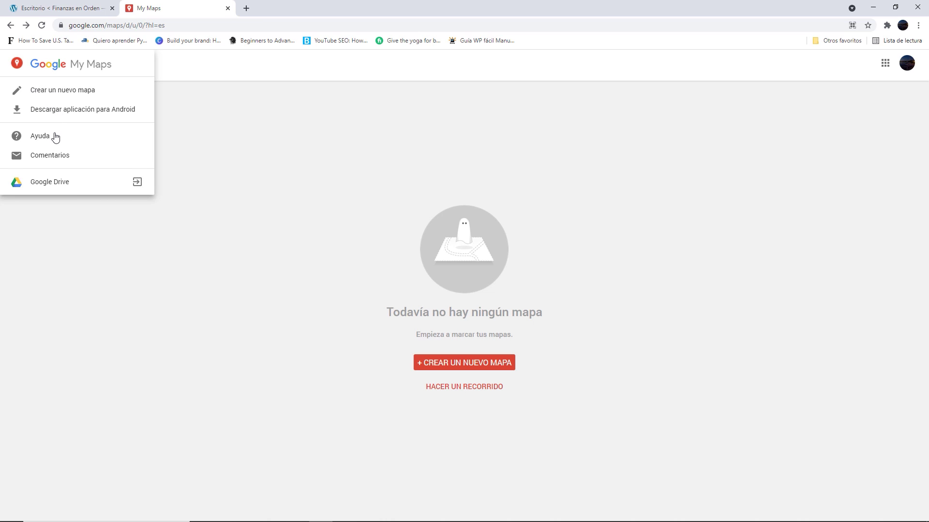
pyautogui.click(197, 211)
pyautogui.click(13, 67)
pyautogui.click(233, 146)
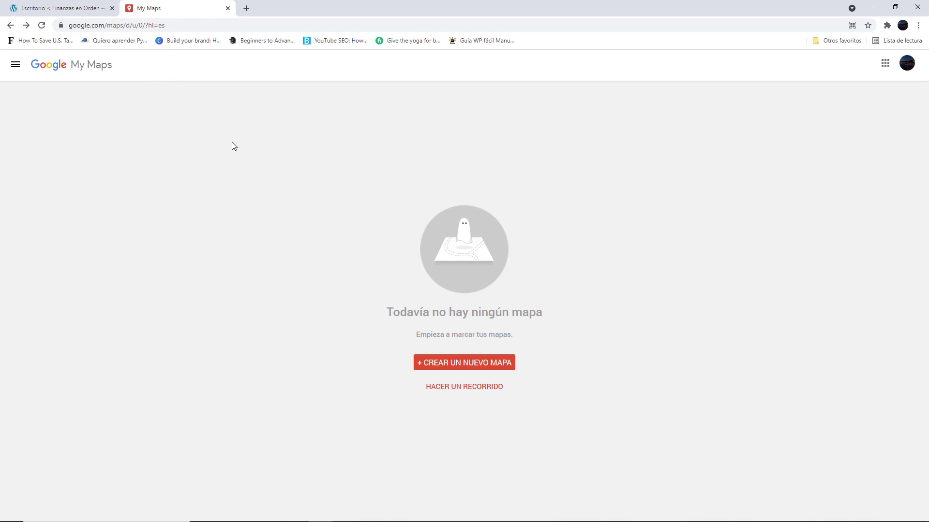
# - Create a new map, place a marker between Doctores and Obrera, and save it with its default name
pyautogui.click(507, 367)
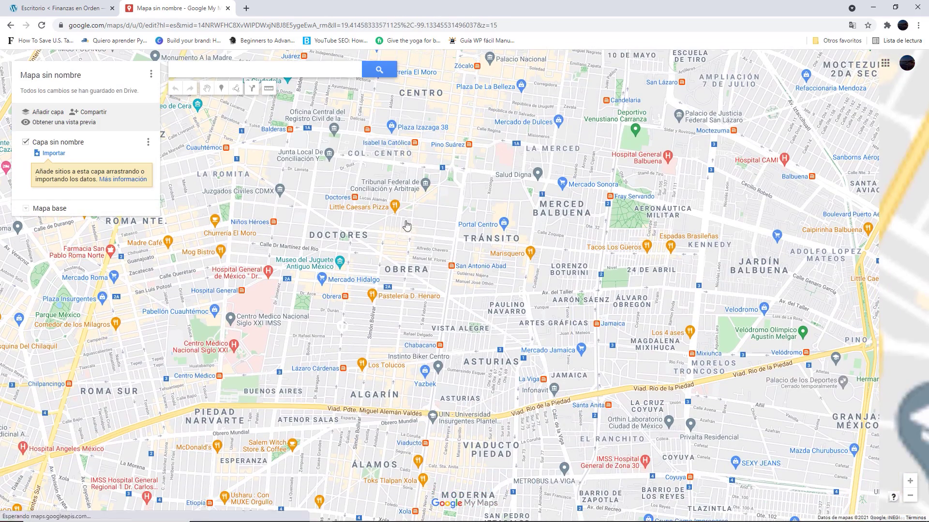
pyautogui.click(398, 231)
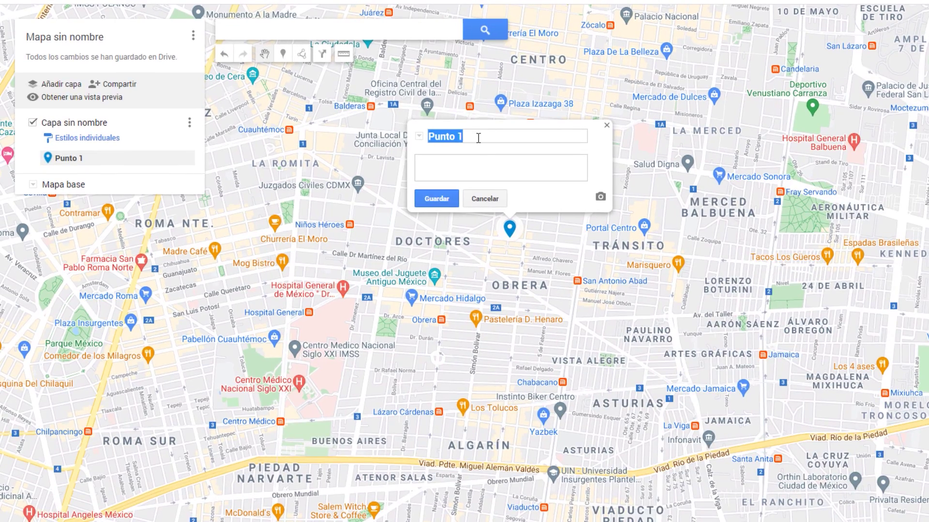
pyautogui.click(437, 198)
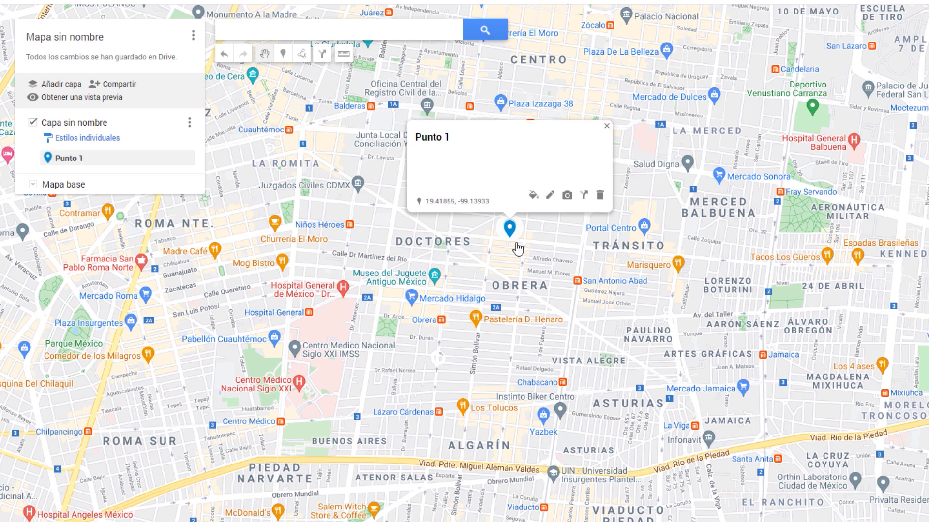
# - Colour the marker orange and give it the star icon after browsing the full icon selection
pyautogui.click(533, 195)
pyautogui.click(584, 196)
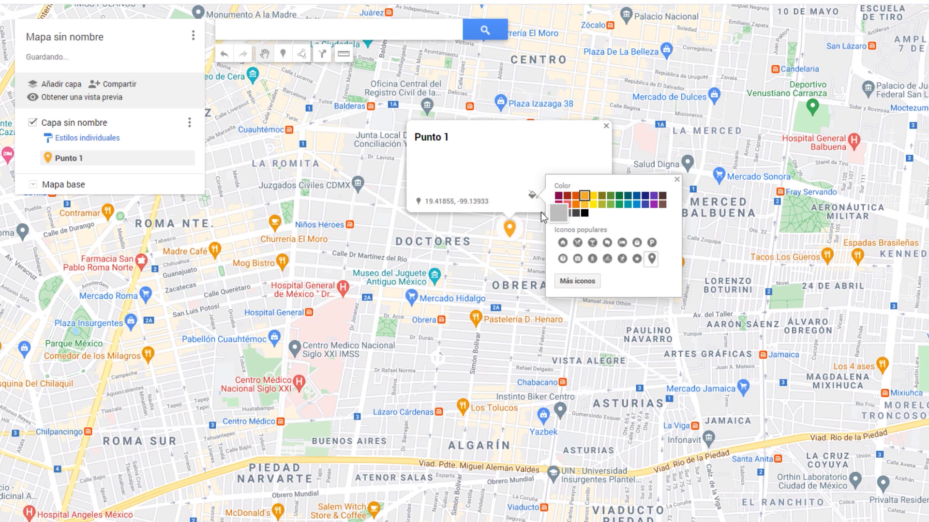
pyautogui.click(607, 242)
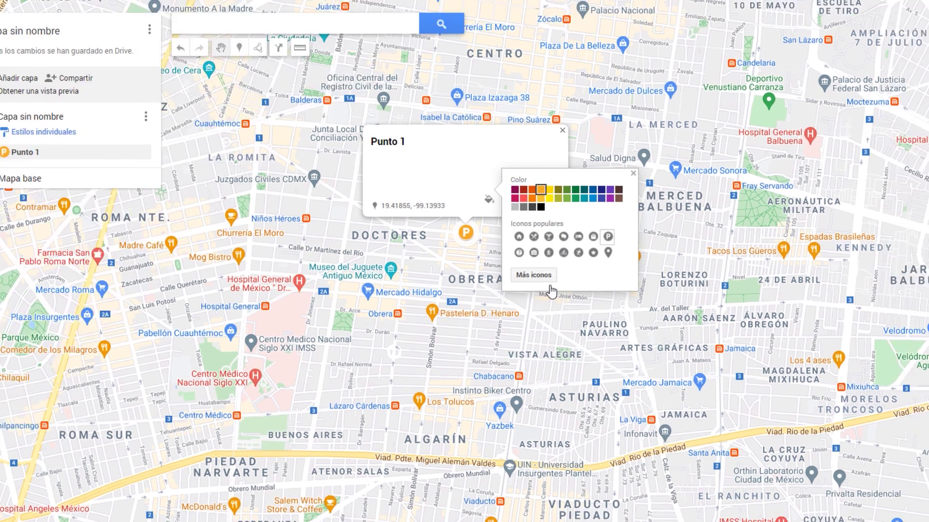
pyautogui.click(577, 280)
pyautogui.scroll(-5, 585, 275)
pyautogui.scroll(10, 447, 254)
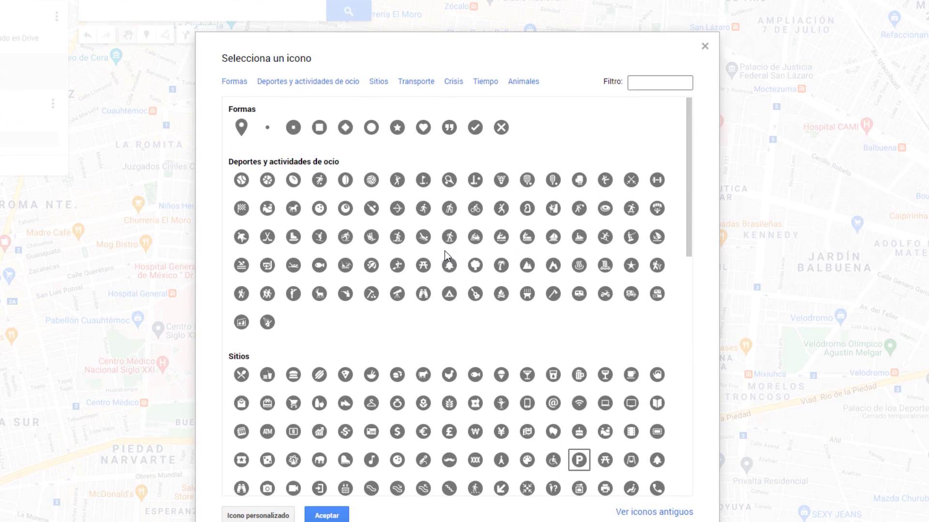
pyautogui.click(326, 515)
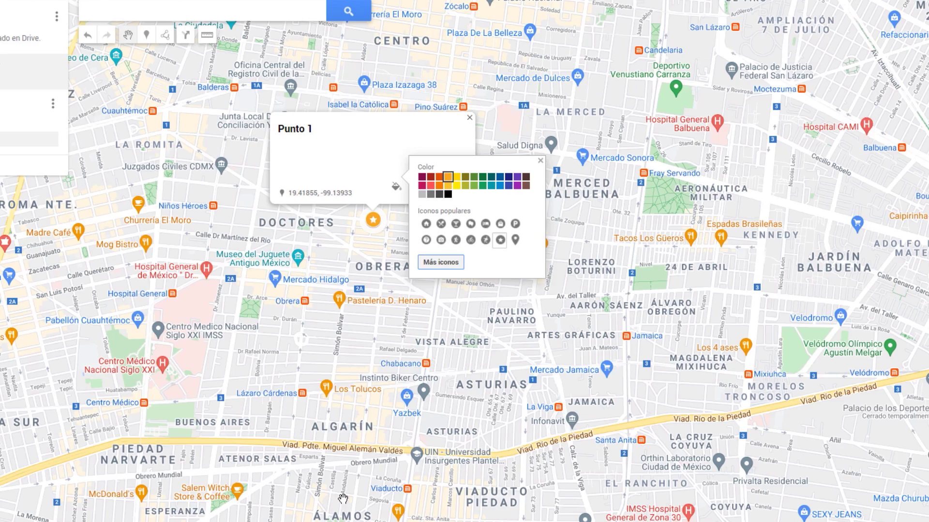
# - Add a walking route from beside the star marker, through Tránsito, to Del Taller
pyautogui.click(439, 280)
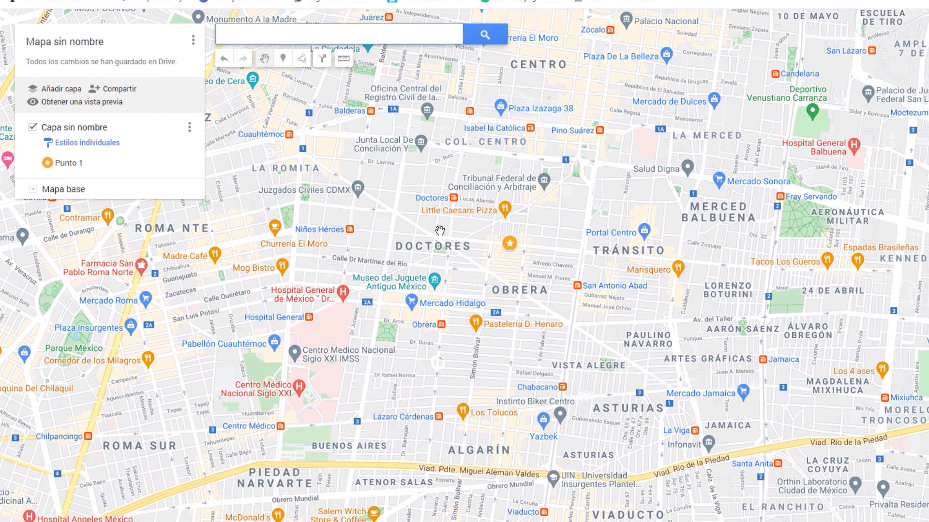
pyautogui.click(299, 60)
pyautogui.click(370, 136)
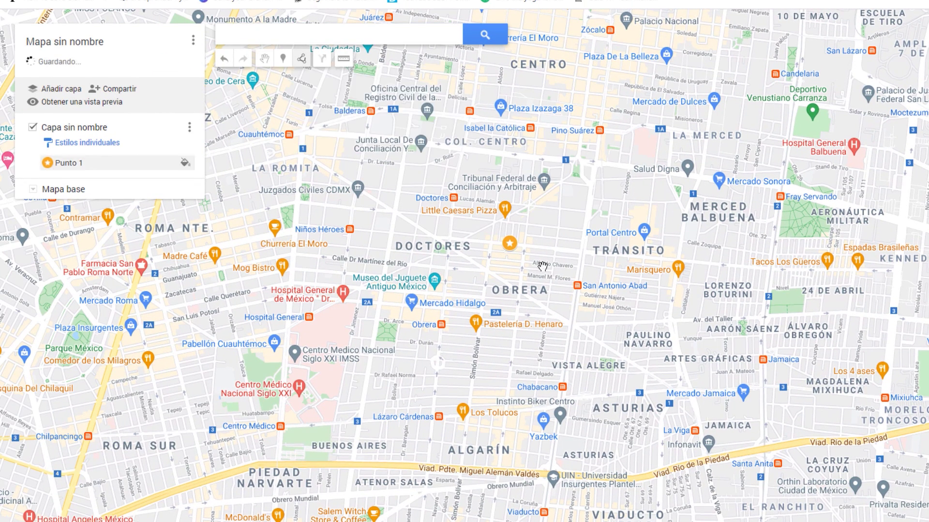
pyautogui.click(516, 246)
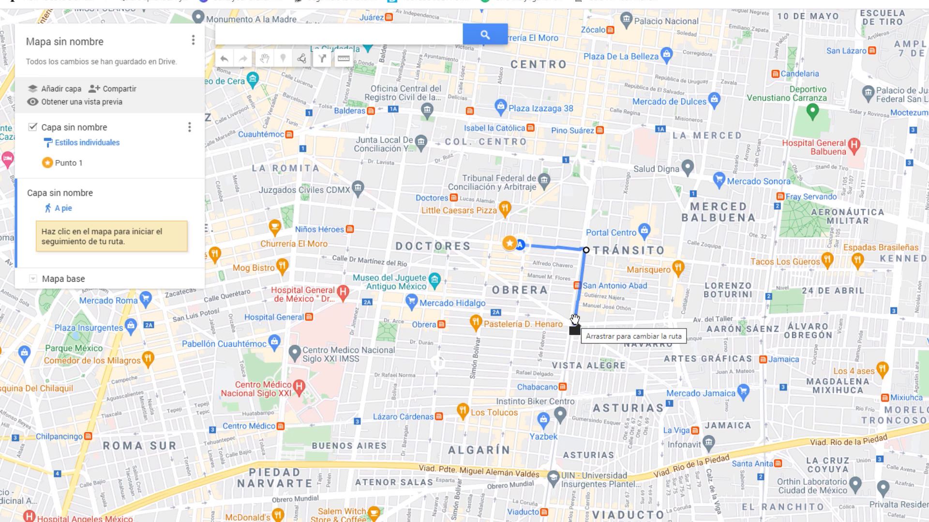
pyautogui.moveTo(574, 324); pyautogui.dragTo(553, 312)
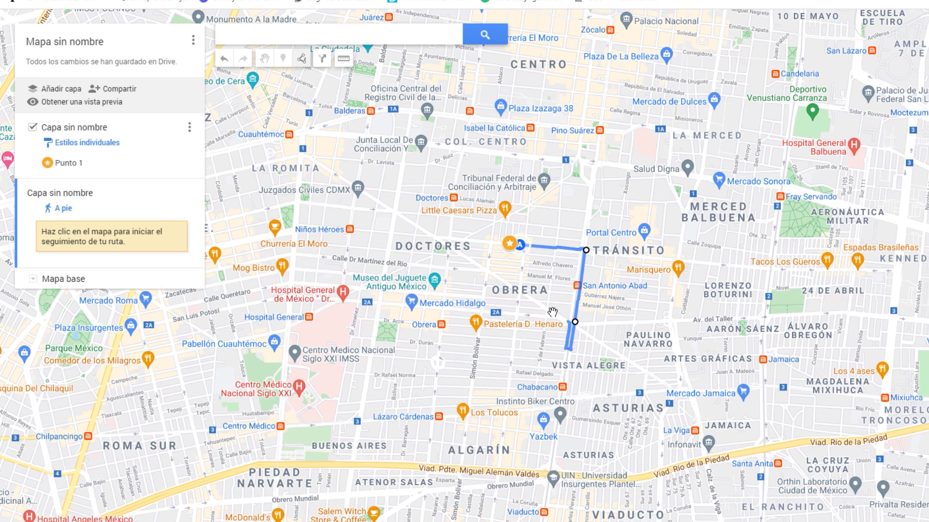
pyautogui.doubleClick(575, 316)
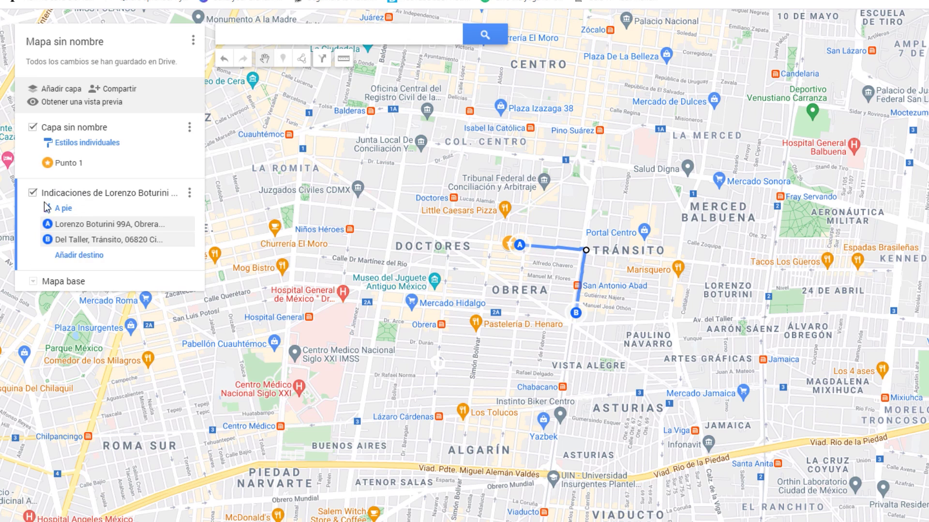
# - Try the satellite base map style and restore the standard Mapa style
pyautogui.click(33, 281)
pyautogui.click(104, 411)
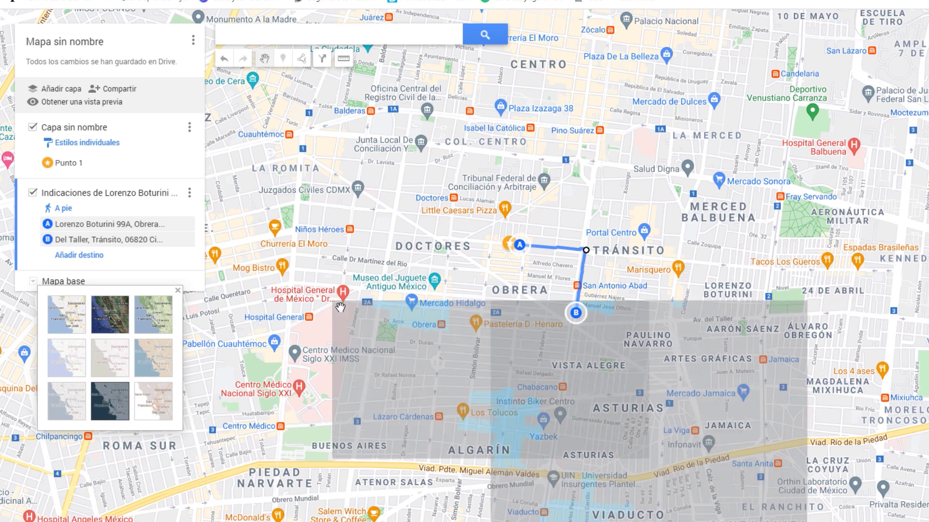
pyautogui.click(116, 322)
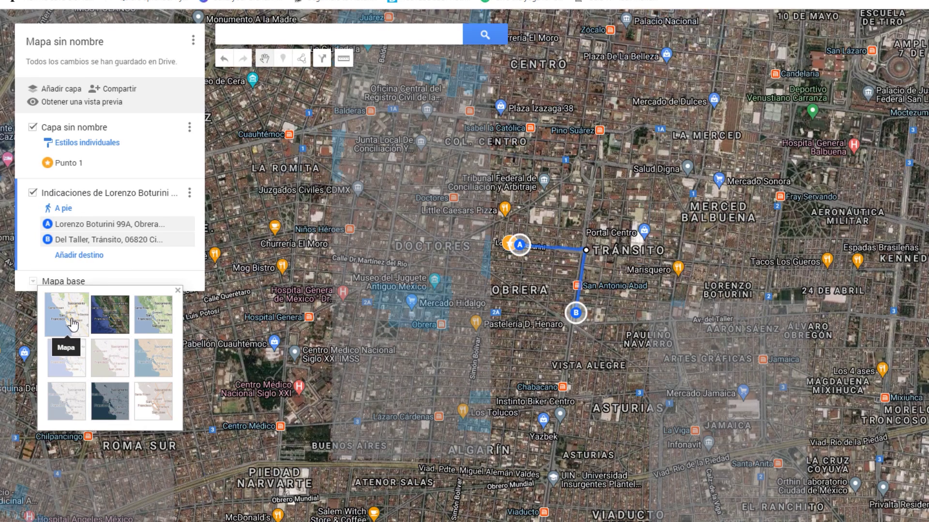
pyautogui.click(71, 323)
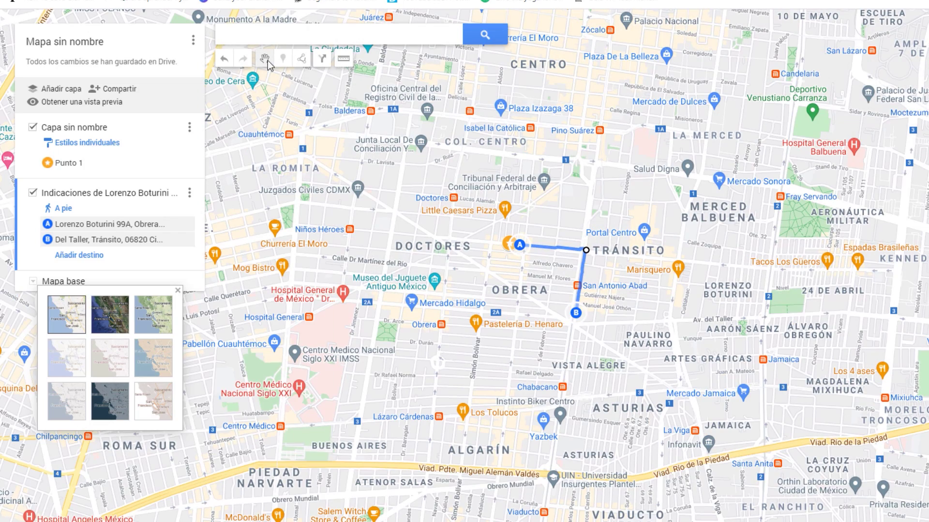
# - Measure a distance across the map starting from the star marker, and cancel the measurement
pyautogui.click(574, 325)
pyautogui.click(344, 58)
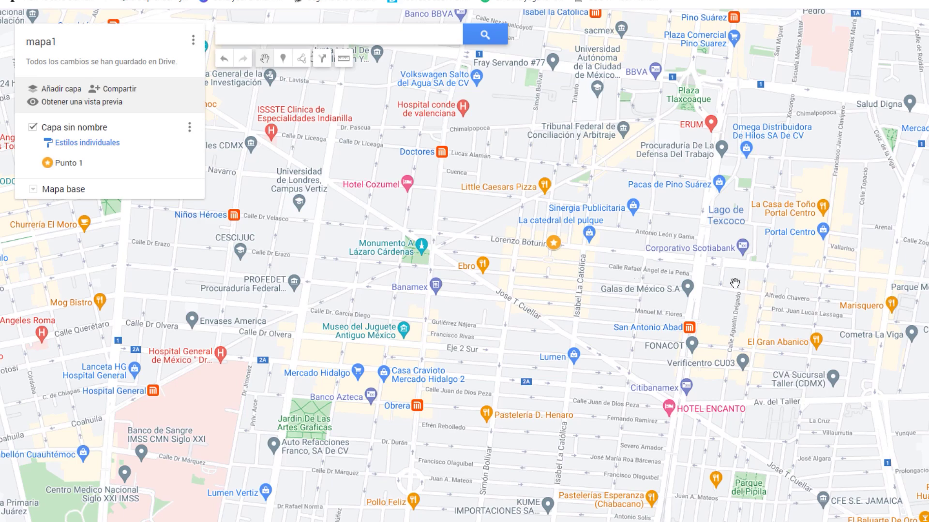
pyautogui.click(553, 243)
pyautogui.click(651, 140)
pyautogui.click(317, 222)
pyautogui.press('Escape')
# - Start a walking route and name its layer Ruta a pie
pyautogui.scroll(1, 297, 352)
pyautogui.scroll(-2, 484, 266)
pyautogui.scroll(1, 554, 229)
pyautogui.click(301, 58)
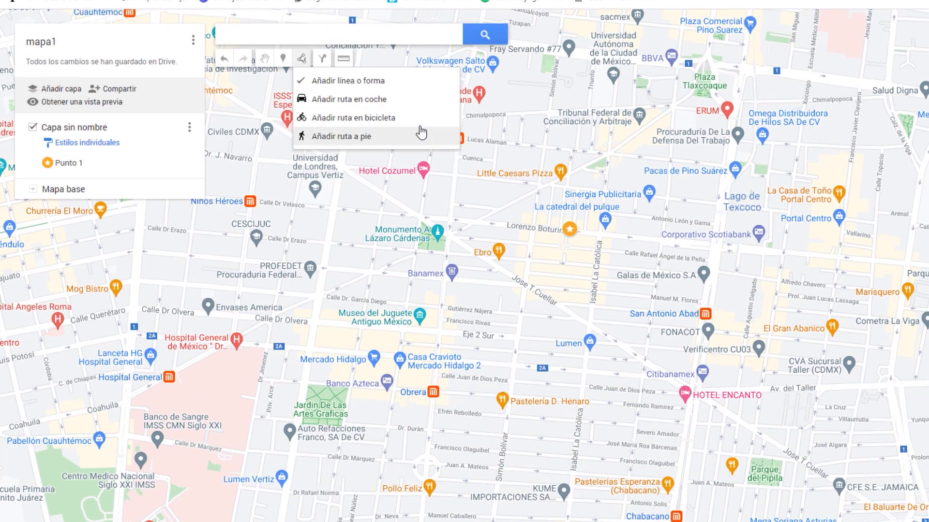
pyautogui.click(341, 136)
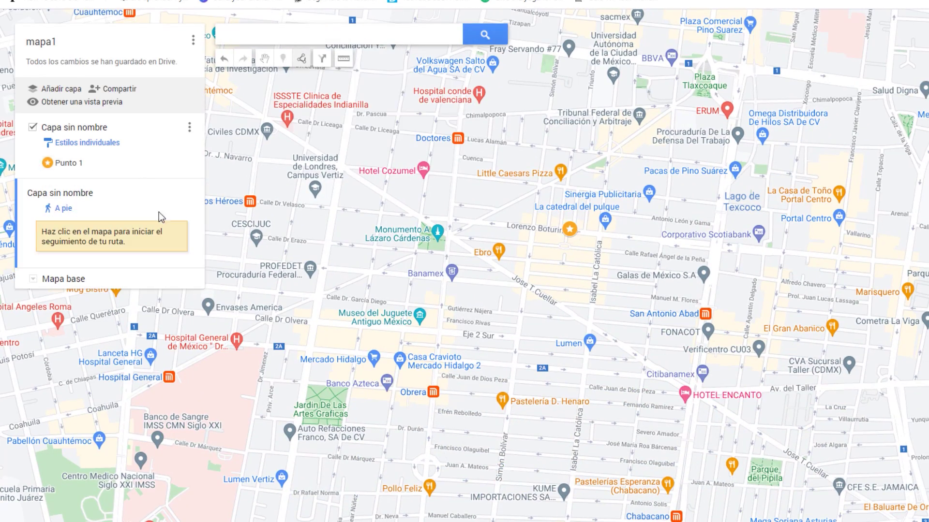
pyautogui.click(79, 195)
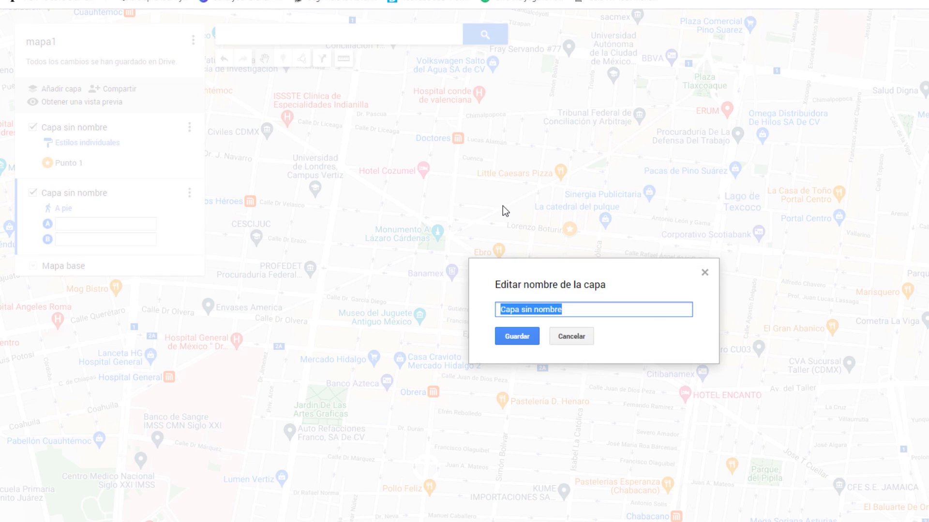
pyautogui.write('Ruta a pie')
pyautogui.click(508, 344)
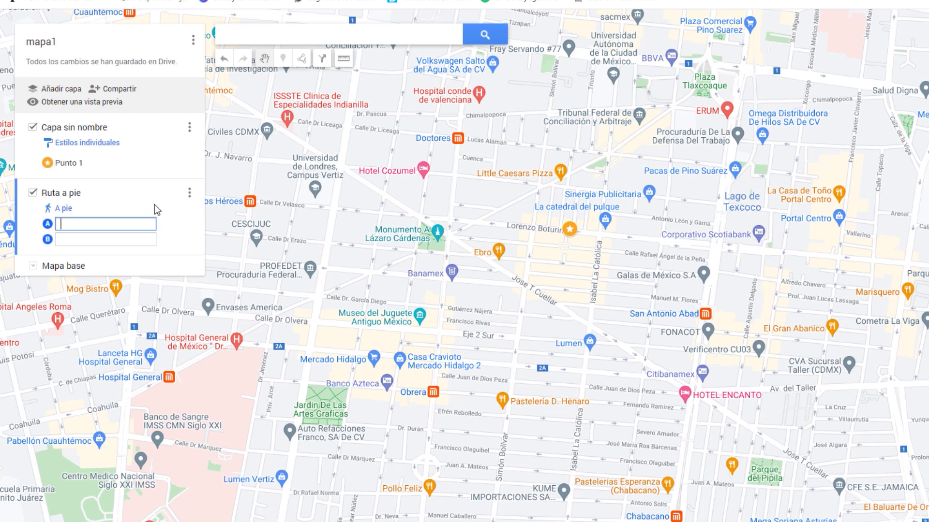
# - Add a driving route from Lorenzo Boturini, beside the star marker, to Doctores
pyautogui.click(302, 59)
pyautogui.click(325, 95)
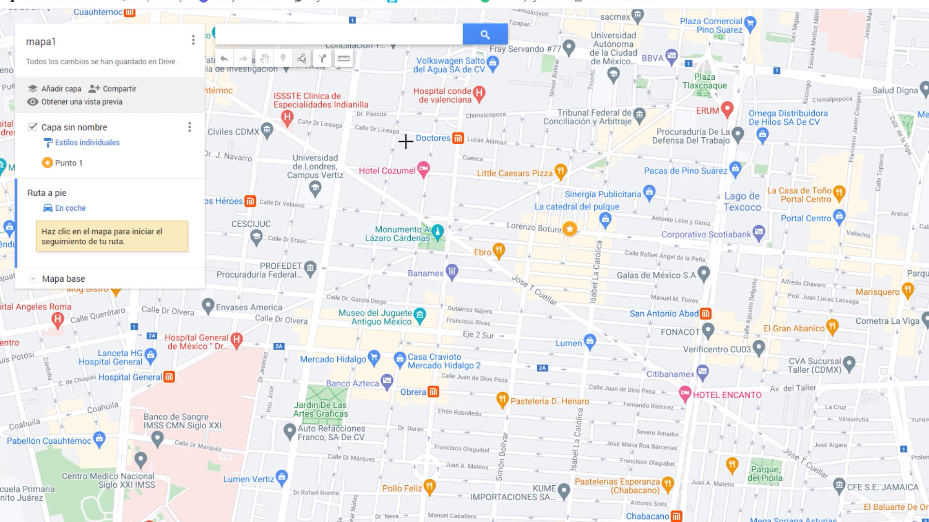
pyautogui.click(548, 229)
pyautogui.click(348, 123)
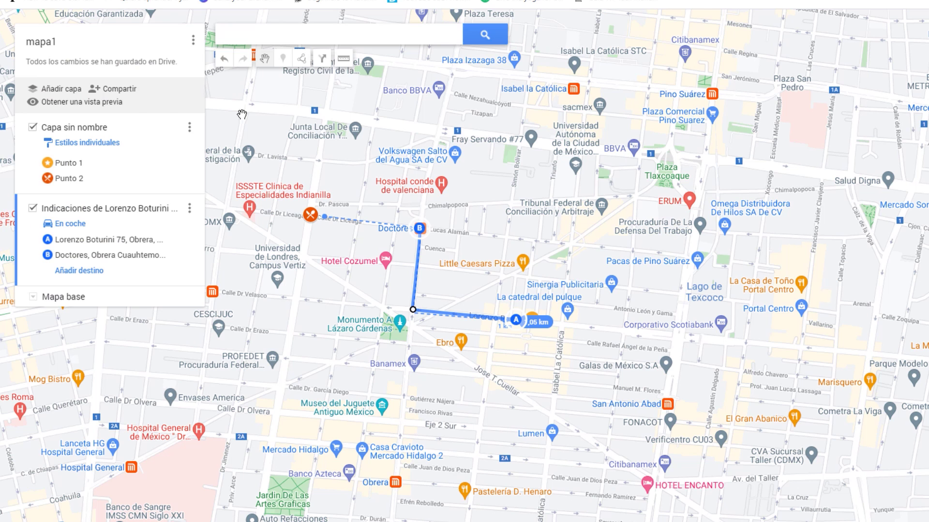
# - Get the embed code for inserting mapa1 in a website and copy the full iframe code
pyautogui.click(194, 42)
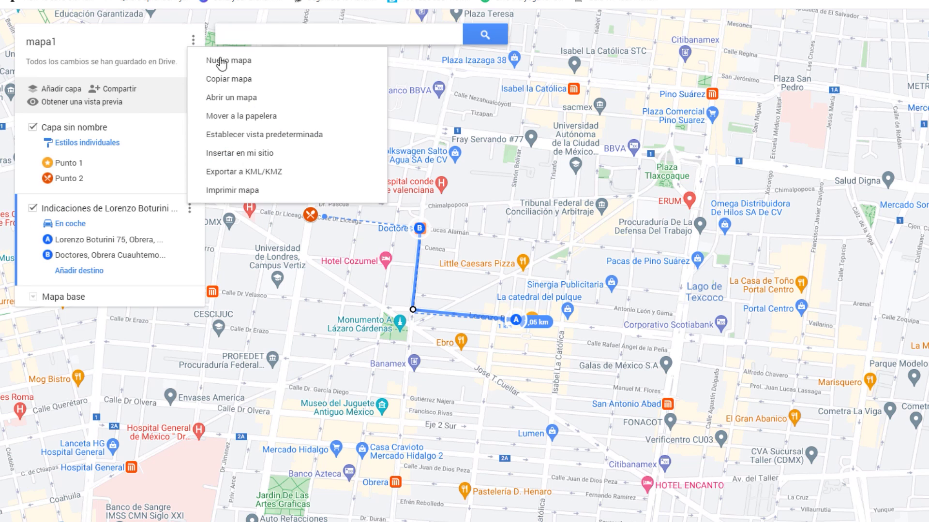
pyautogui.click(331, 159)
pyautogui.moveTo(509, 293); pyautogui.dragTo(407, 272)
pyautogui.moveTo(511, 294); pyautogui.dragTo(408, 276)
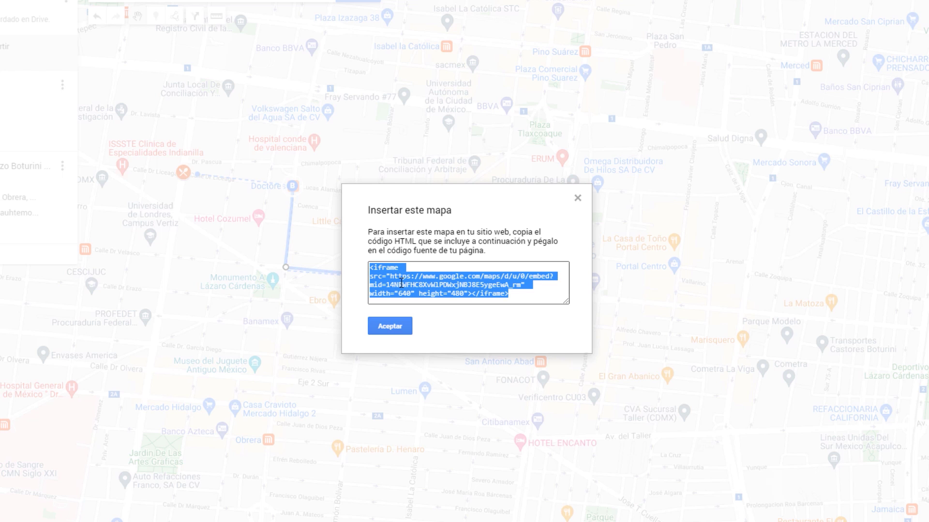
pyautogui.click(390, 326)
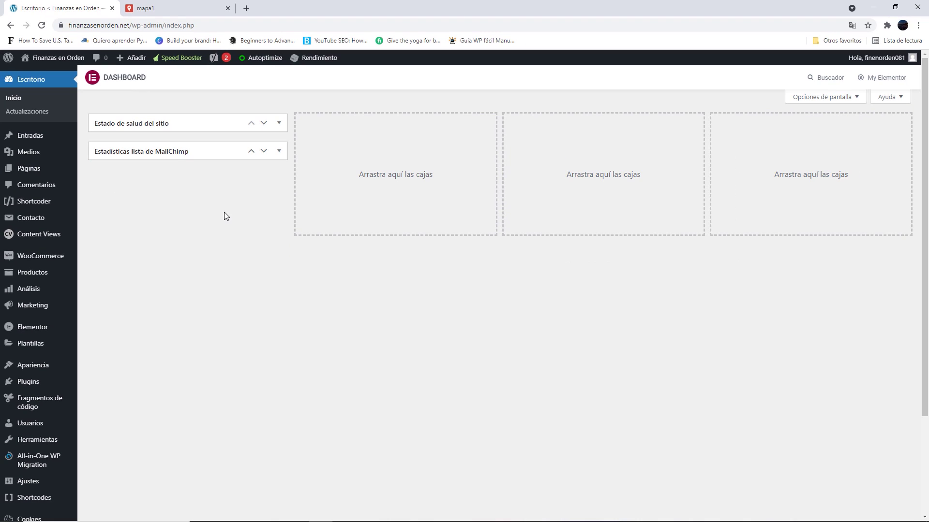
# - Switch to WordPress and open the Contacto page for editing from the list of all pages
pyautogui.click(140, 173)
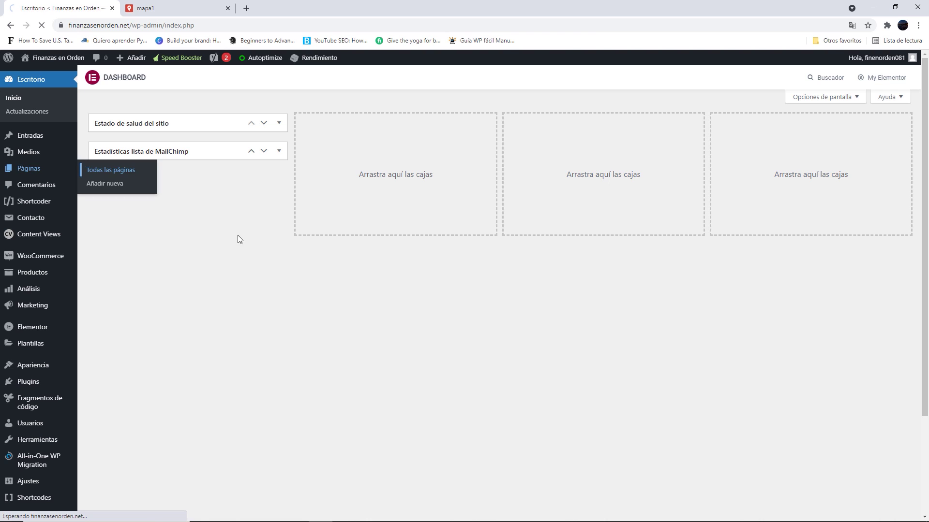
pyautogui.scroll(-3, 286, 245)
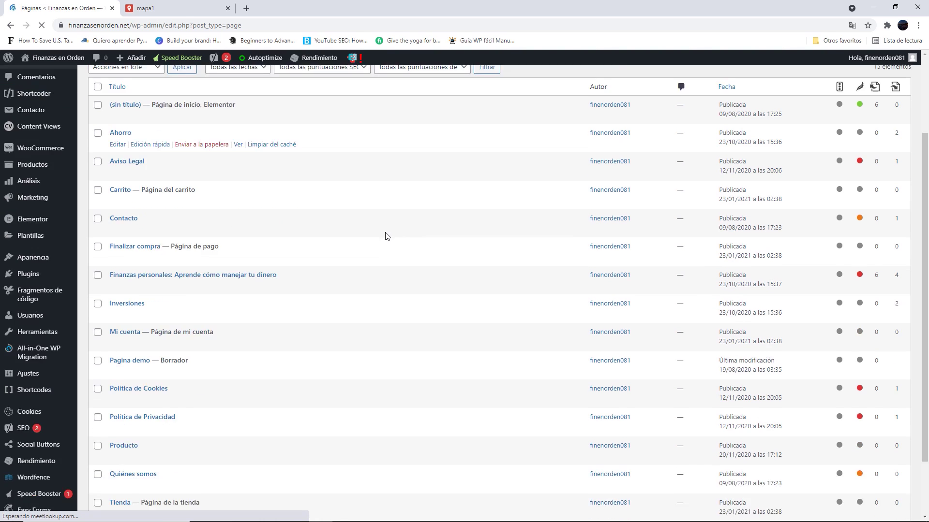
pyautogui.click(127, 145)
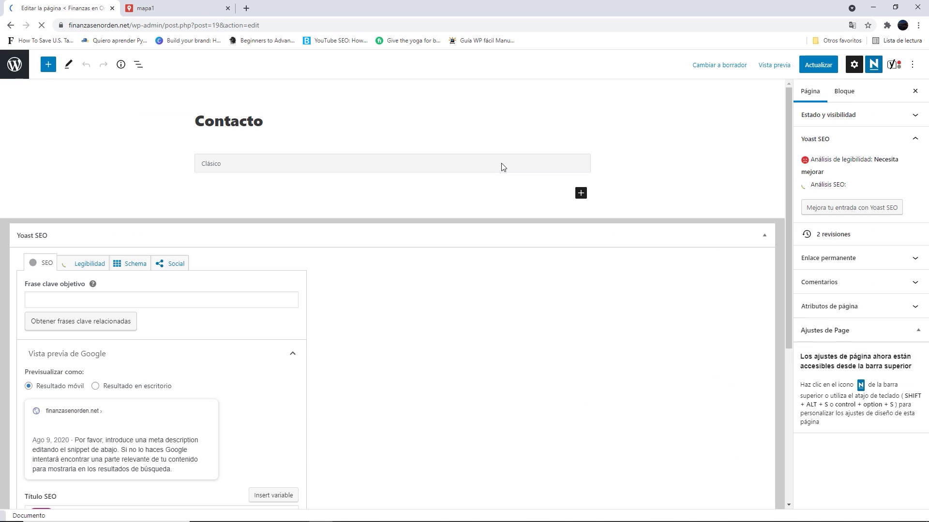
pyautogui.click(283, 127)
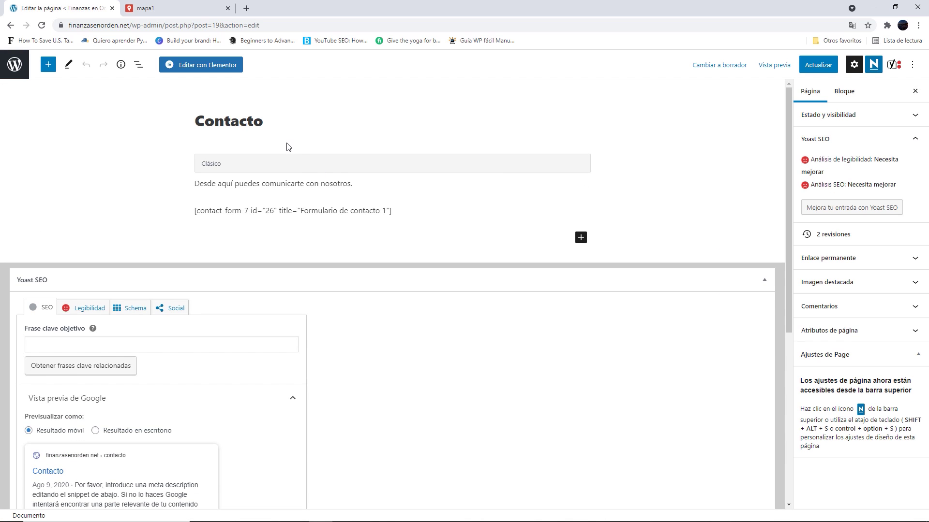
pyautogui.click(400, 211)
pyautogui.click(471, 125)
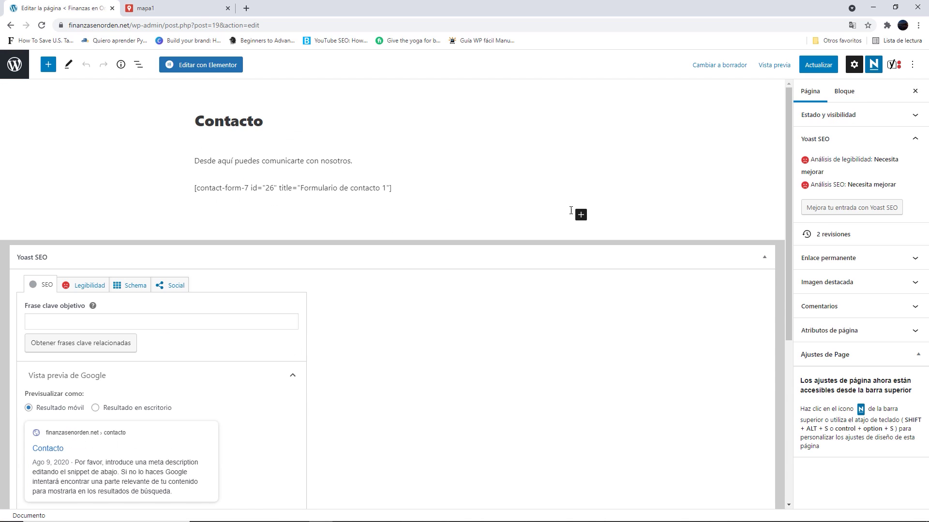
# - Add a custom HTML block below the contact form shortcode, paste the map's iframe code, and preview the embedded map
pyautogui.click(581, 215)
pyautogui.write('htm')
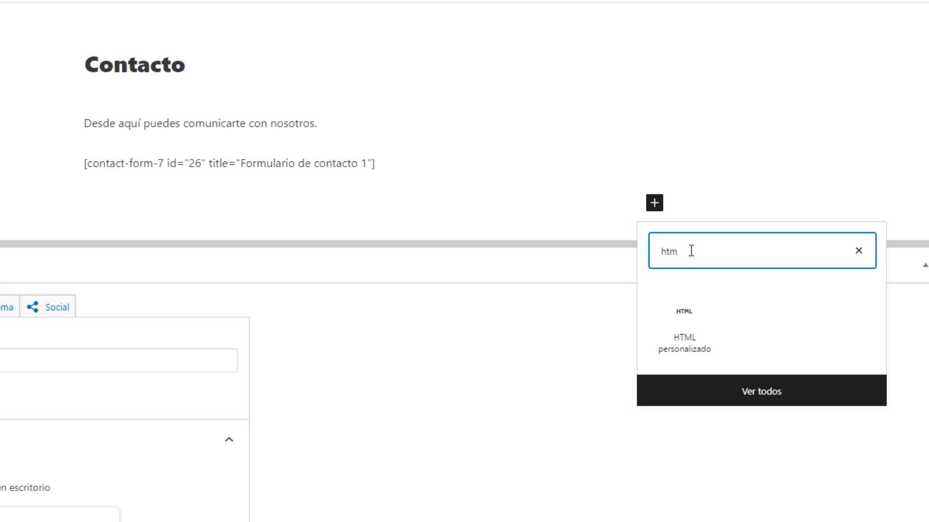
pyautogui.click(675, 333)
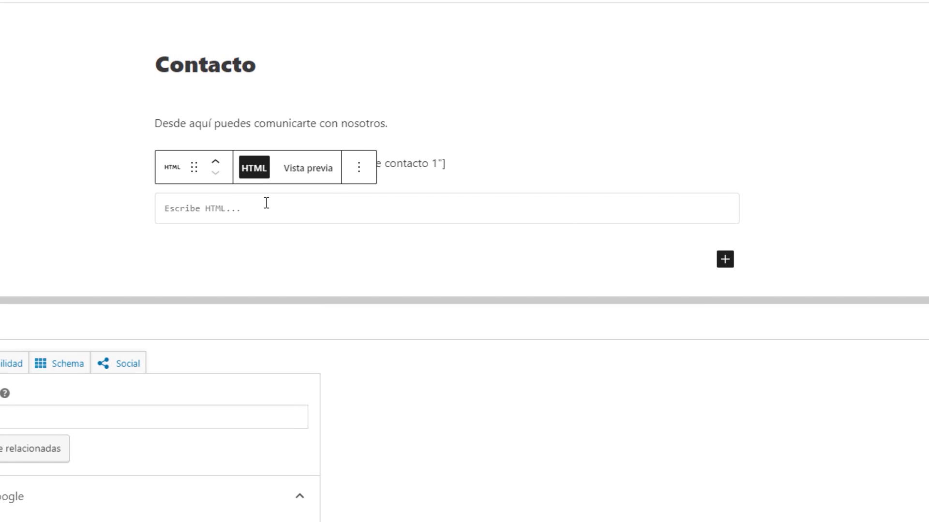
pyautogui.hotkey('ctrl', 'v')
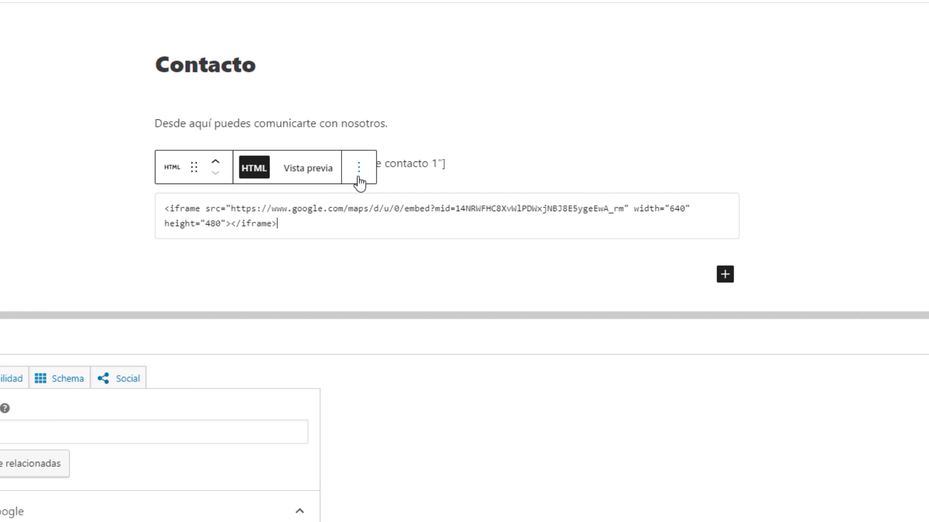
pyautogui.click(328, 174)
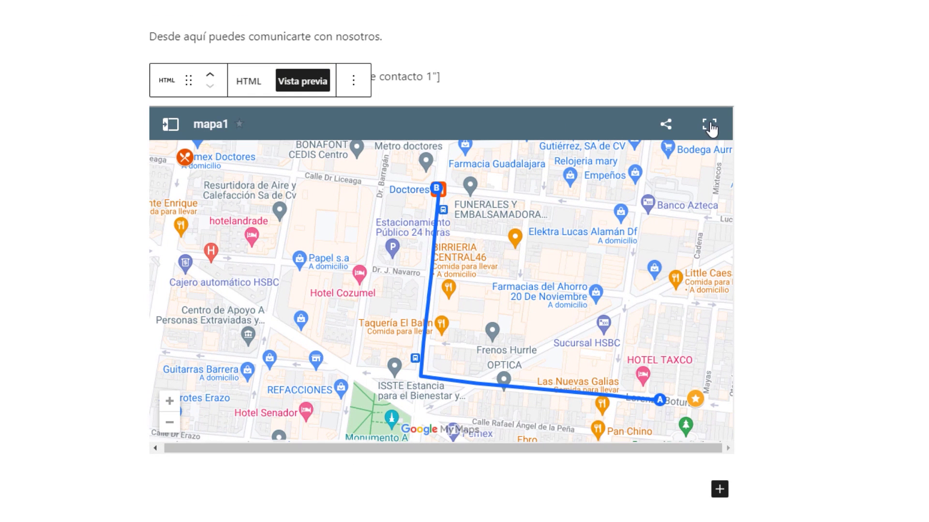
pyautogui.click(169, 422)
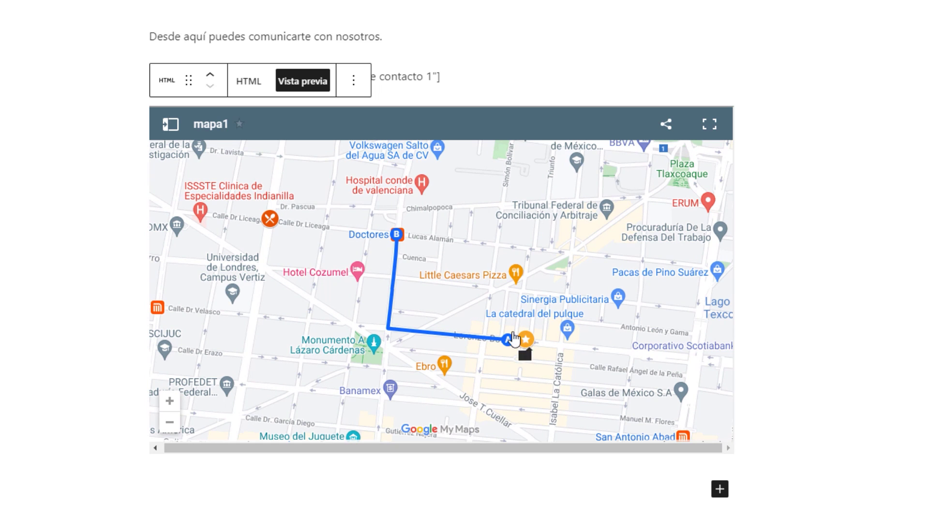
pyautogui.moveTo(401, 240); pyautogui.dragTo(375, 228)
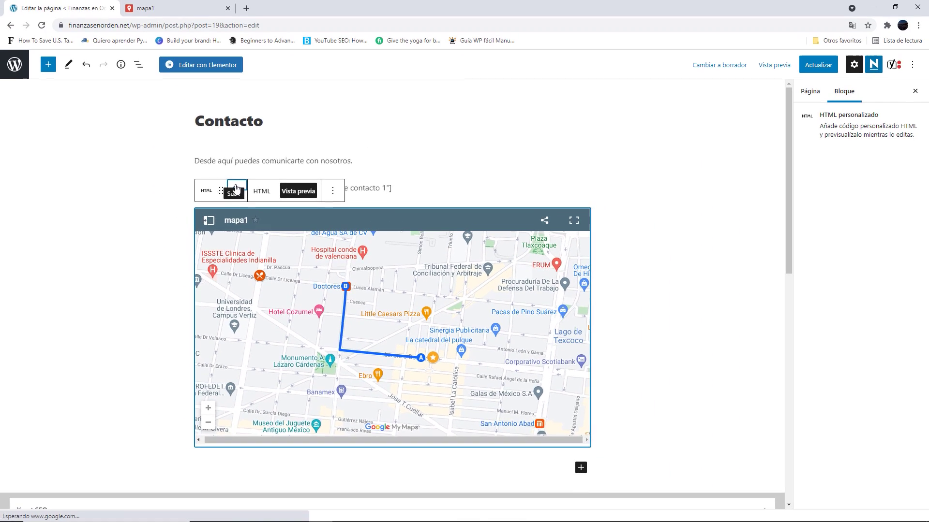
# - Try moving the map block above the page text and return it below the contact form shortcode
pyautogui.click(210, 75)
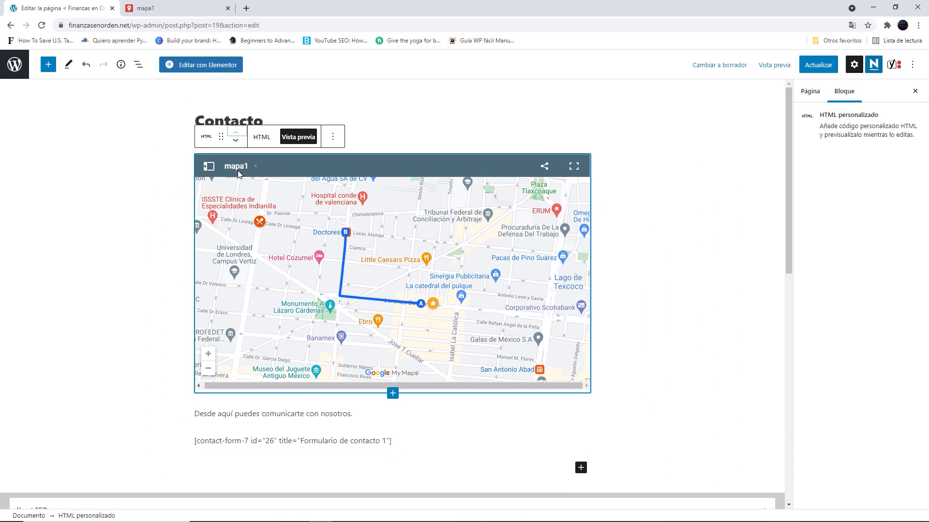
pyautogui.click(236, 141)
pyautogui.click(236, 142)
pyautogui.click(670, 178)
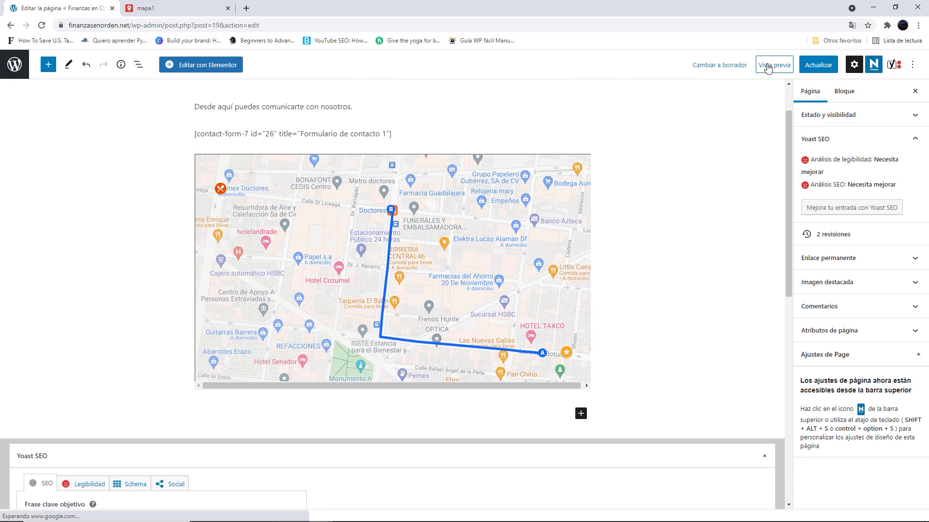
# - Preview the Contacto page in a new tab, examine the form and embedded map, and close the preview
pyautogui.click(774, 65)
pyautogui.click(756, 157)
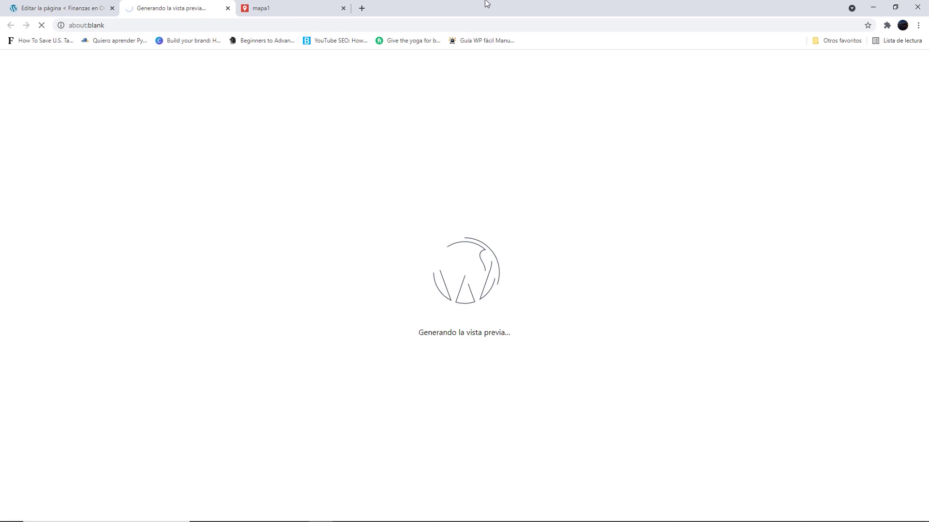
pyautogui.scroll(-5, 602, 176)
pyautogui.scroll(5, 600, 177)
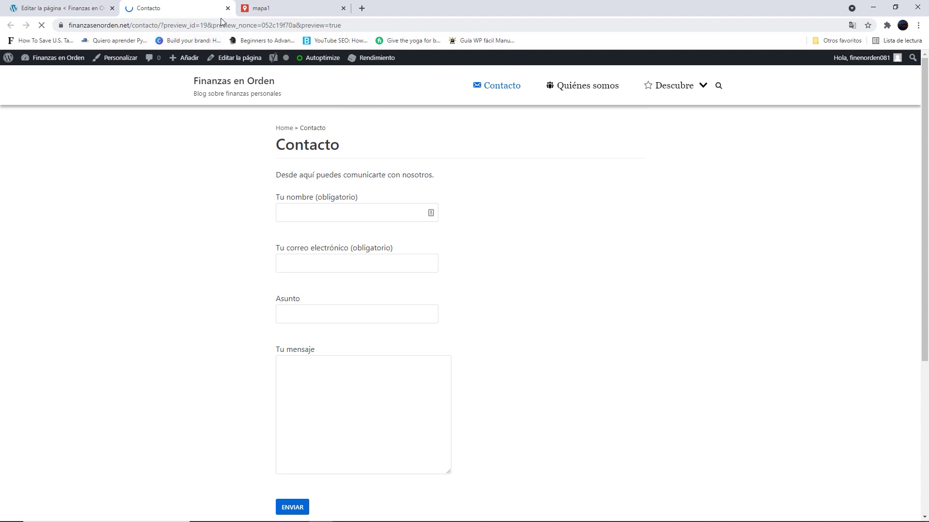
pyautogui.scroll(-5, 666, 178)
pyautogui.scroll(5, 769, 184)
pyautogui.scroll(-5, 769, 184)
pyautogui.scroll(5, 769, 184)
pyautogui.scroll(-5, 767, 184)
pyautogui.scroll(5, 669, 159)
pyautogui.click(227, 8)
# - Switch the map block back to its HTML code view
pyautogui.click(271, 183)
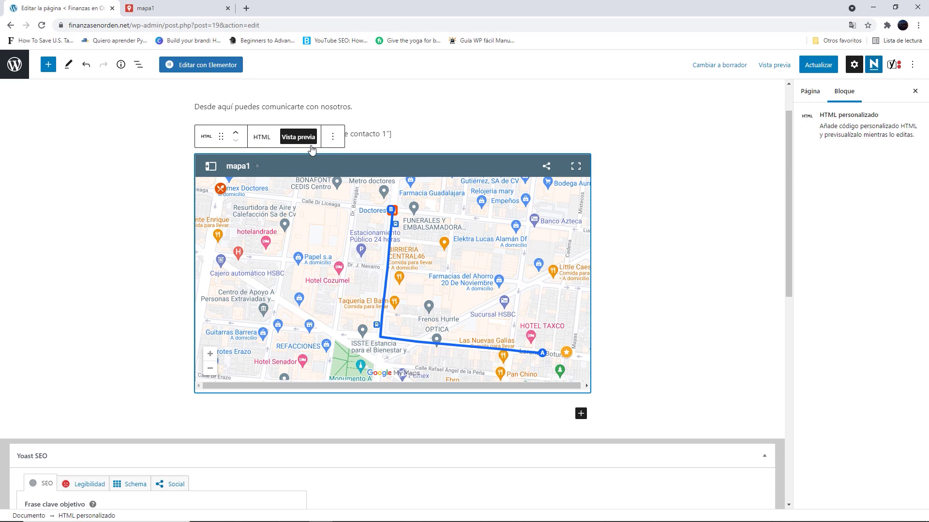
pyautogui.click(262, 138)
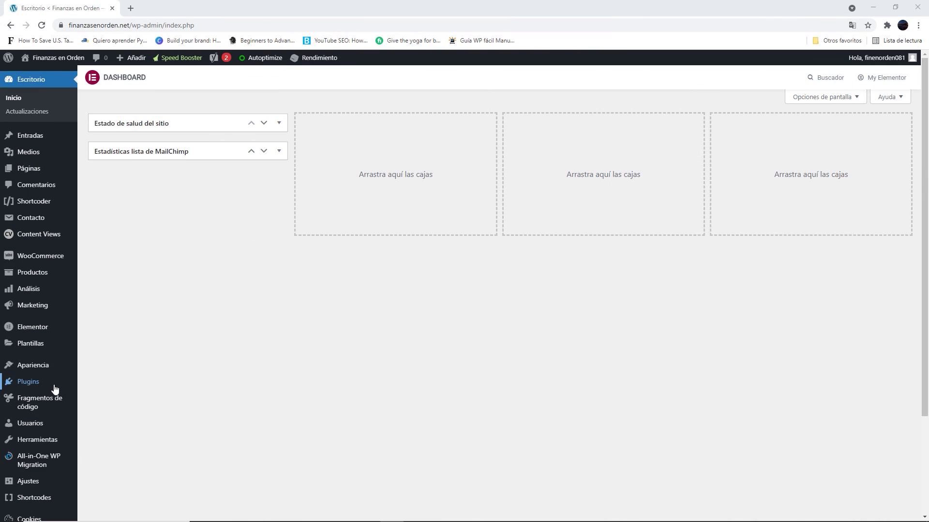
# - Search the plugin directory for "wp google maps" and install and activate the WP Google Maps plugin
pyautogui.moveTo(70, 387)
pyautogui.click(135, 398)
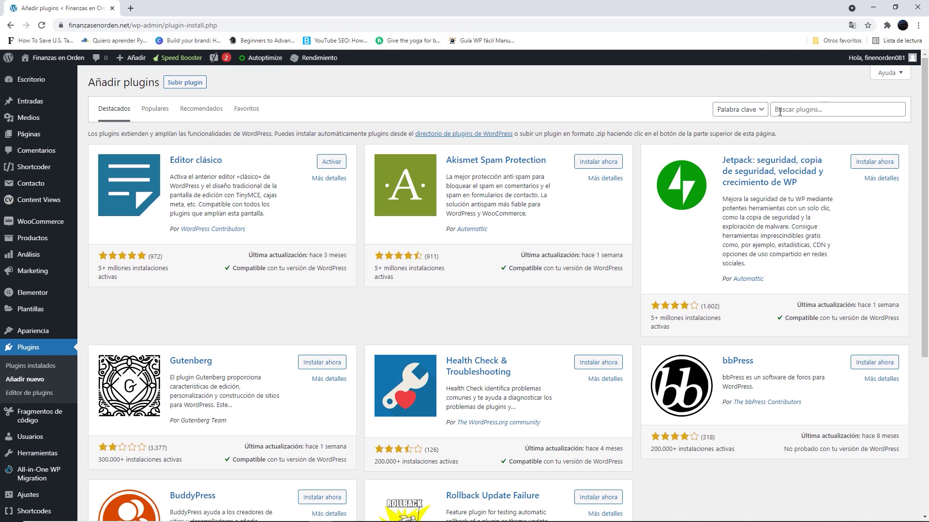
pyautogui.click(780, 110)
pyautogui.write('wp google maps')
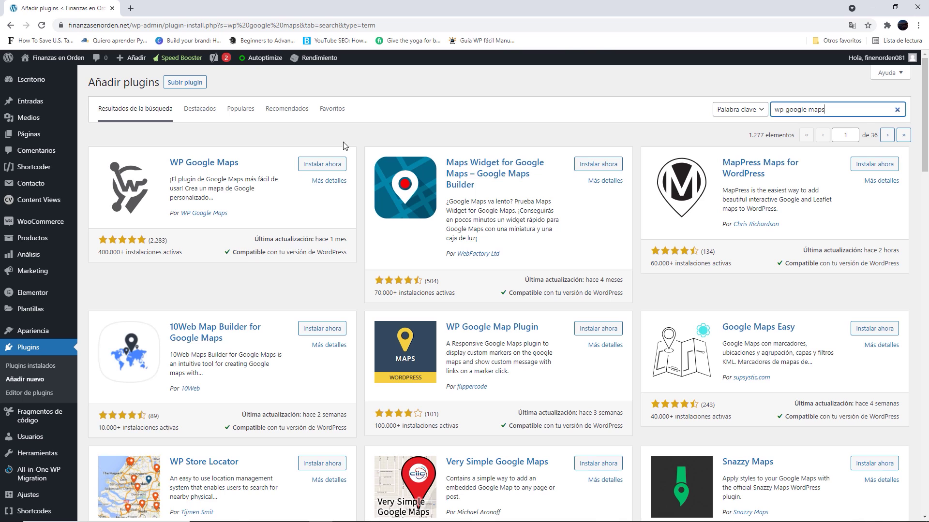
pyautogui.click(340, 172)
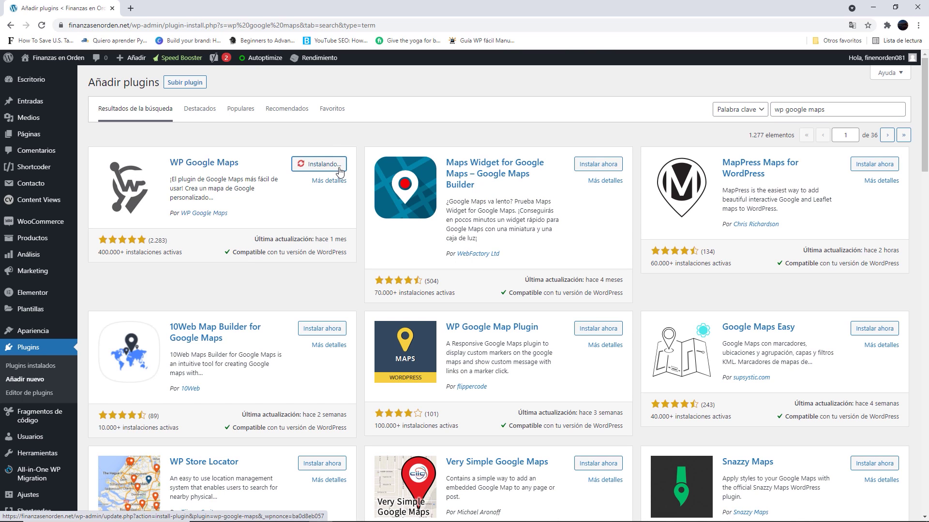
pyautogui.click(339, 167)
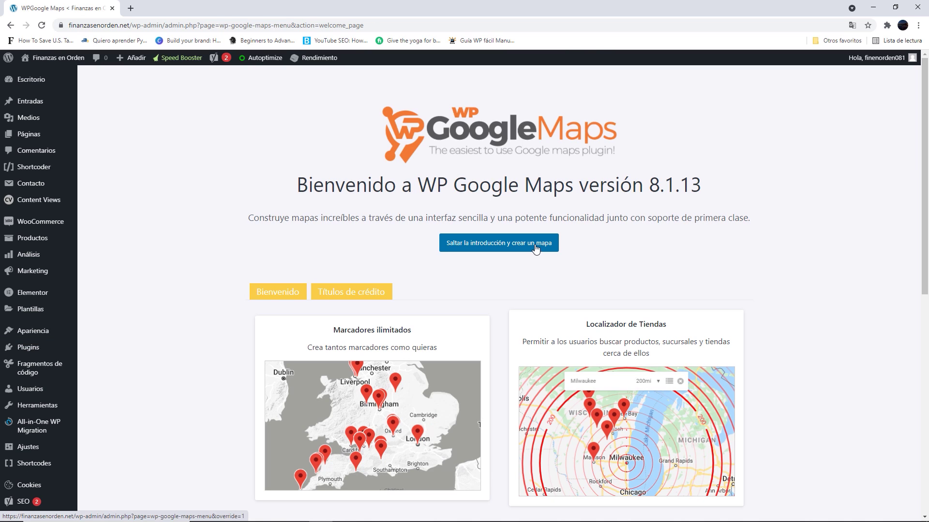
# - Skip the plugin's introduction, open the "Nuevo mapa" entry for editing, and choose Google Maps as its map engine
pyautogui.click(535, 249)
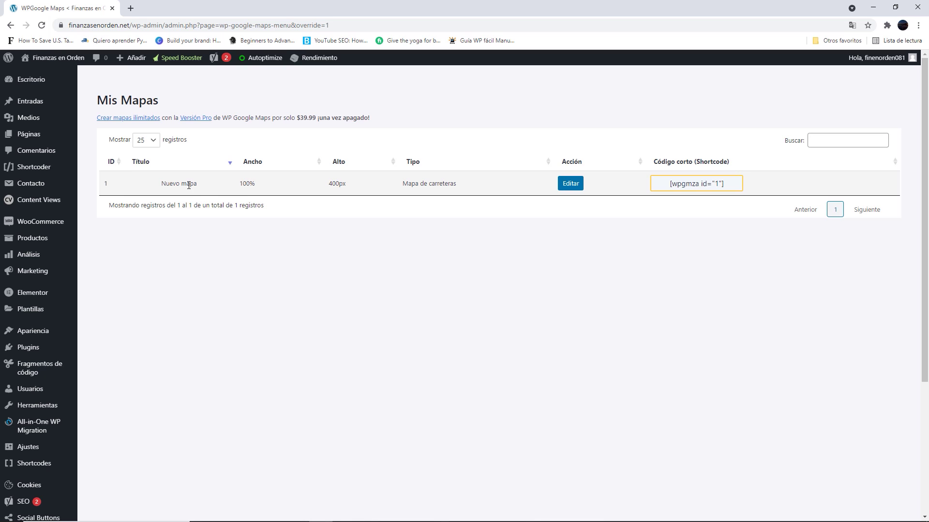
pyautogui.moveTo(400, 184); pyautogui.dragTo(470, 187)
pyautogui.click(488, 188)
pyautogui.moveTo(666, 184); pyautogui.dragTo(736, 184)
pyautogui.click(571, 184)
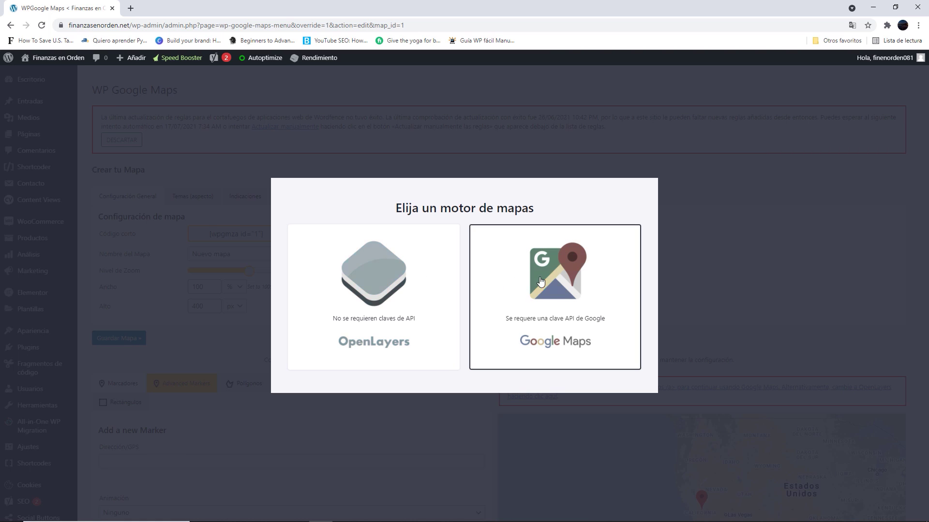
pyautogui.click(527, 287)
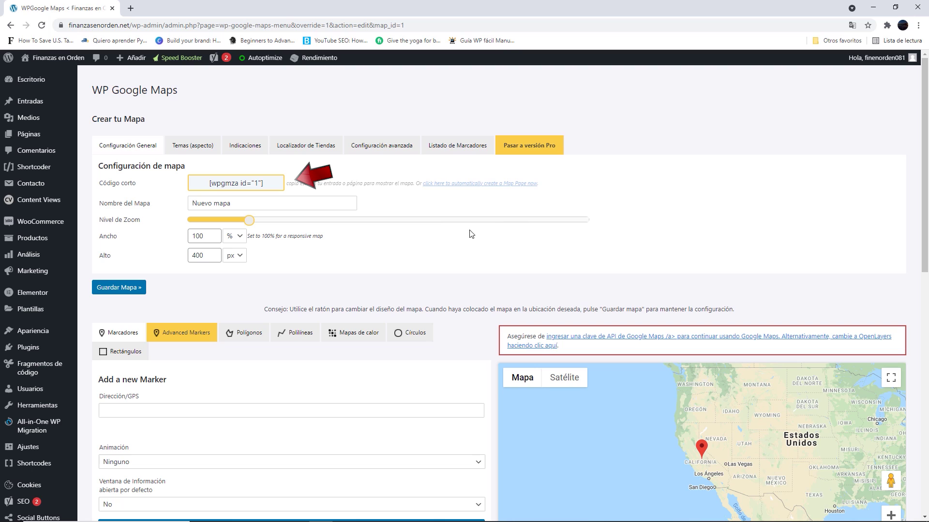
# - Copy the map's shortcode and rename the map "Mapa de pruebas"
pyautogui.click(269, 186)
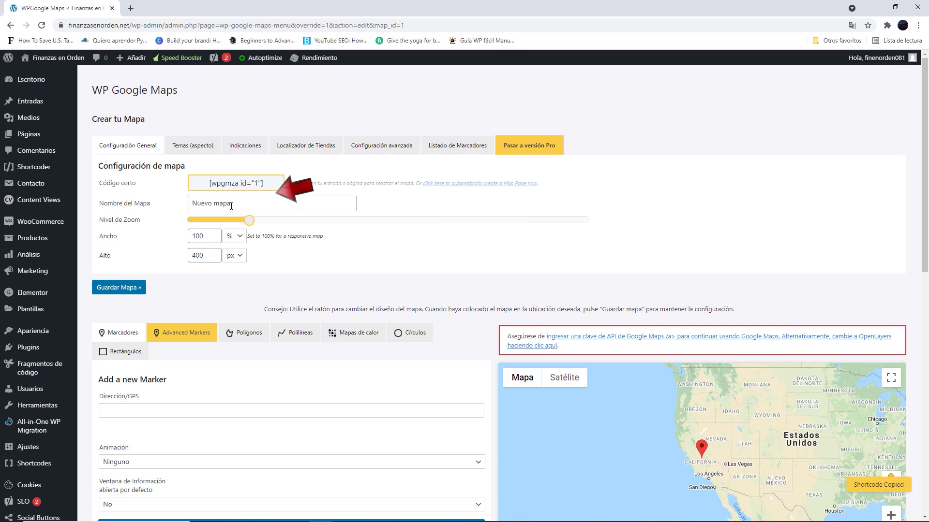
pyautogui.press('Tab')
pyautogui.write('Mapa')
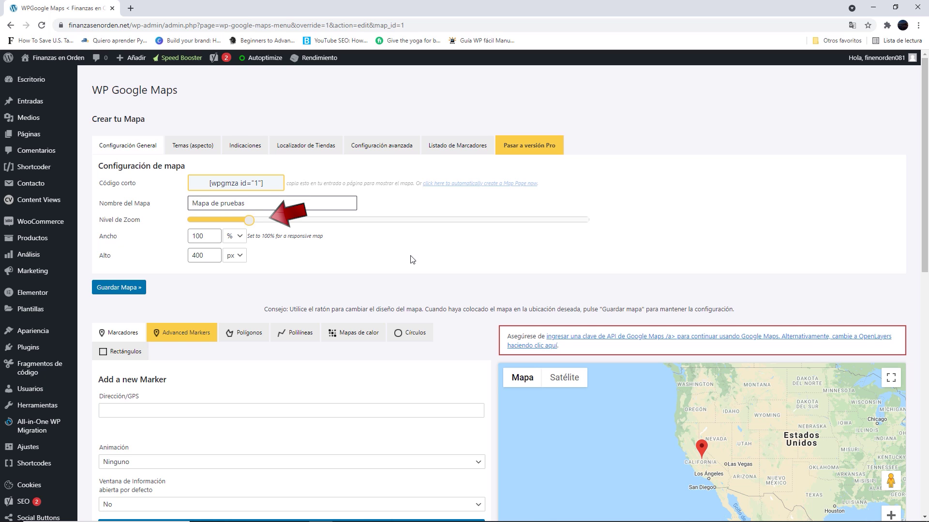
# - Raise the map's zoom level to slightly past the middle of its range and check the width and height unit options
pyautogui.scroll(-2, 519, 194)
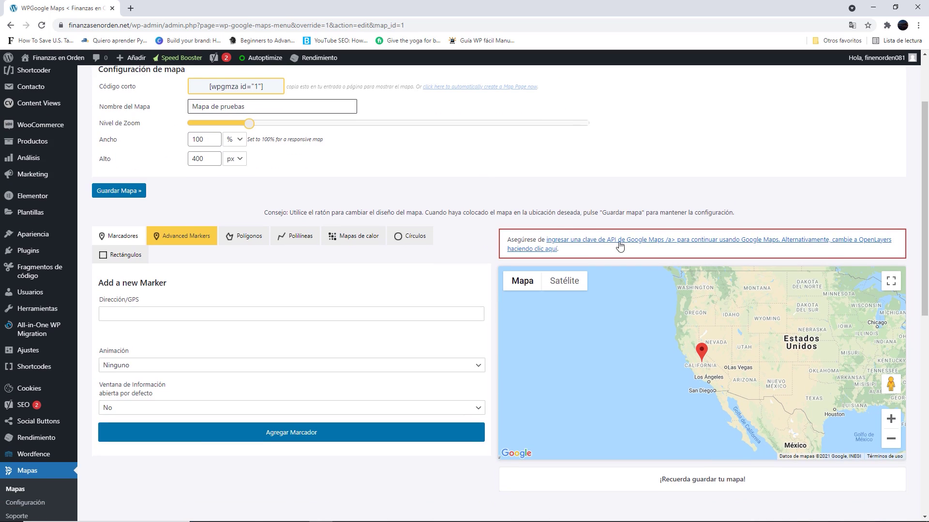
pyautogui.moveTo(249, 124); pyautogui.dragTo(420, 128)
pyautogui.click(243, 144)
pyautogui.click(238, 155)
pyautogui.click(237, 143)
pyautogui.click(235, 151)
pyautogui.click(236, 158)
pyautogui.click(242, 167)
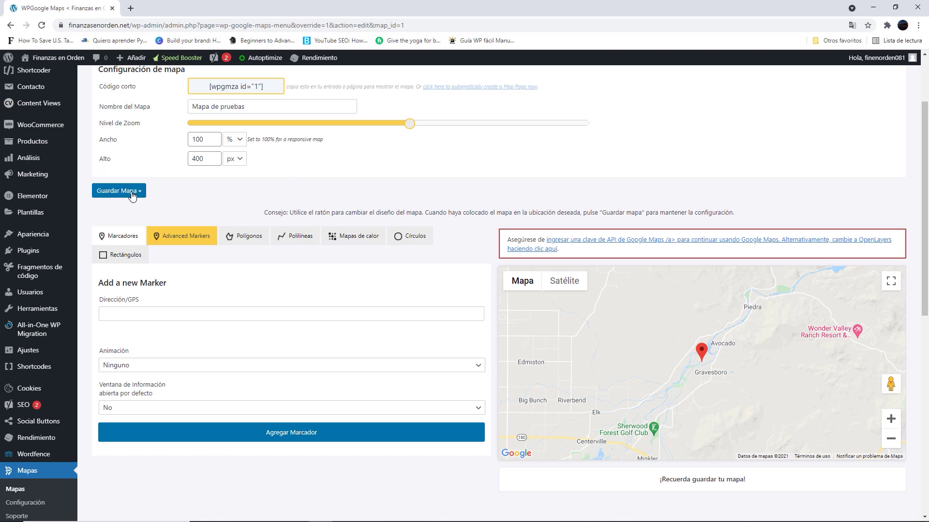
# - View the advanced marker options and enter "dgdfg" as the name of a new polygon
pyautogui.click(184, 240)
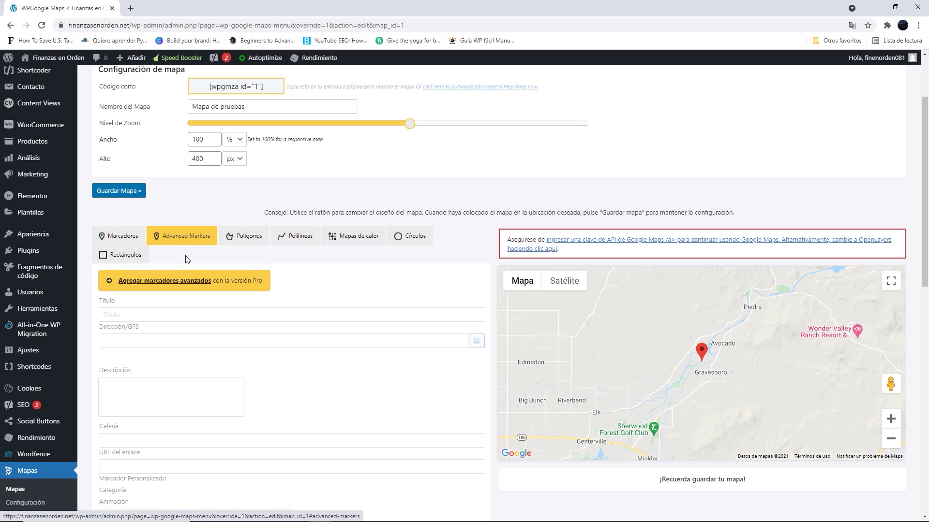
pyautogui.click(241, 241)
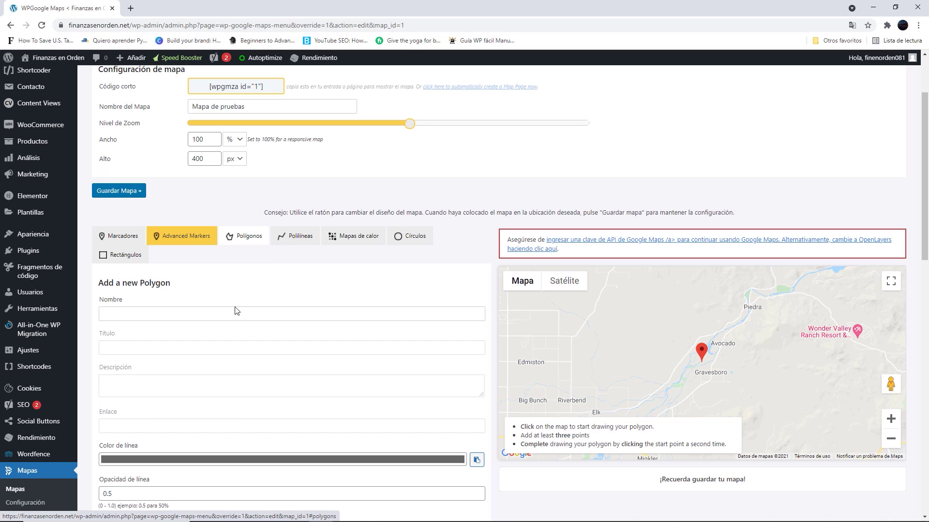
pyautogui.click(235, 312)
pyautogui.scroll(-1, 236, 309)
pyautogui.write('dgdfg')
pyautogui.click(408, 327)
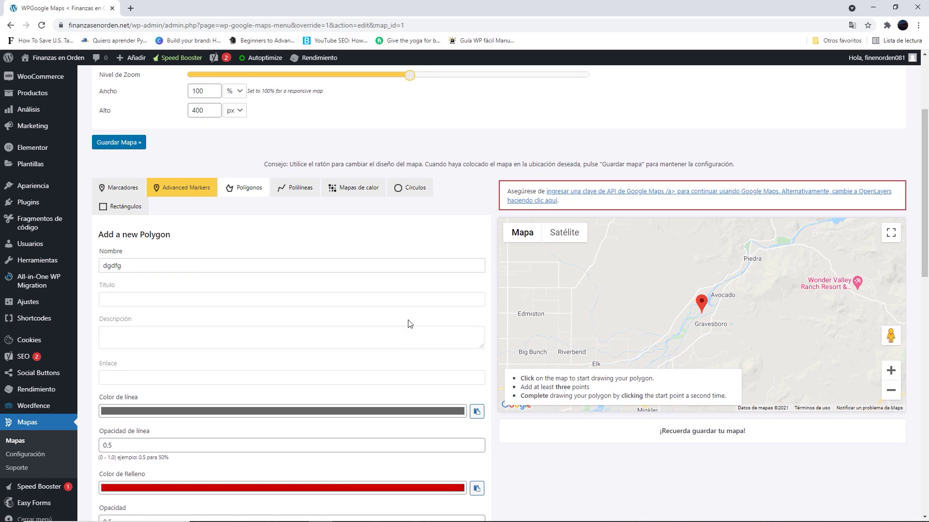
pyautogui.scroll(-2, 307, 307)
# - Set the new rectangle's opacity to 0.7 and draw the rectangle on the map around the marker
pyautogui.click(102, 112)
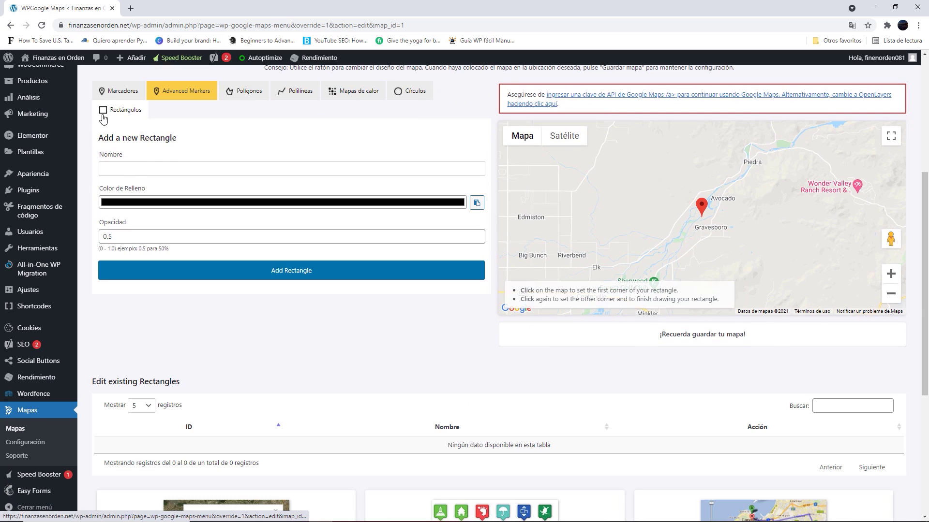
pyautogui.click(286, 203)
pyautogui.click(251, 165)
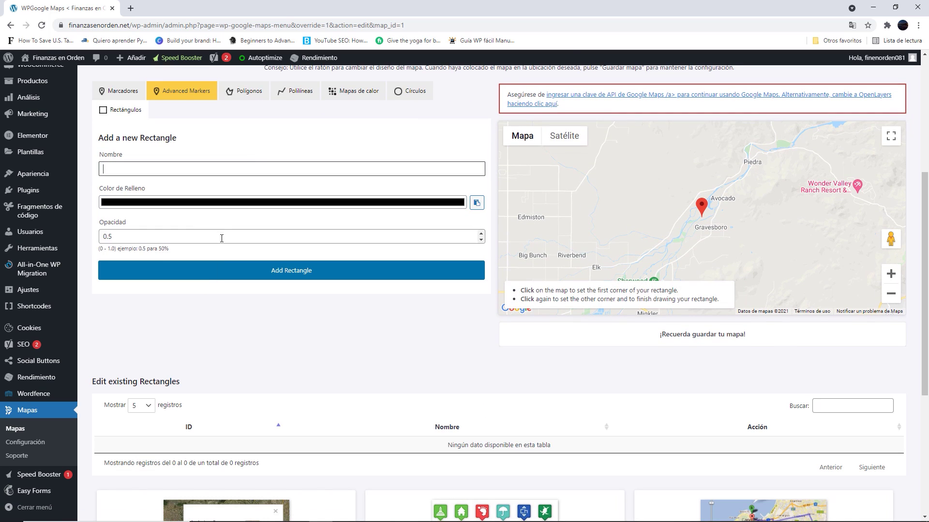
pyautogui.click(480, 235)
pyautogui.click(480, 235)
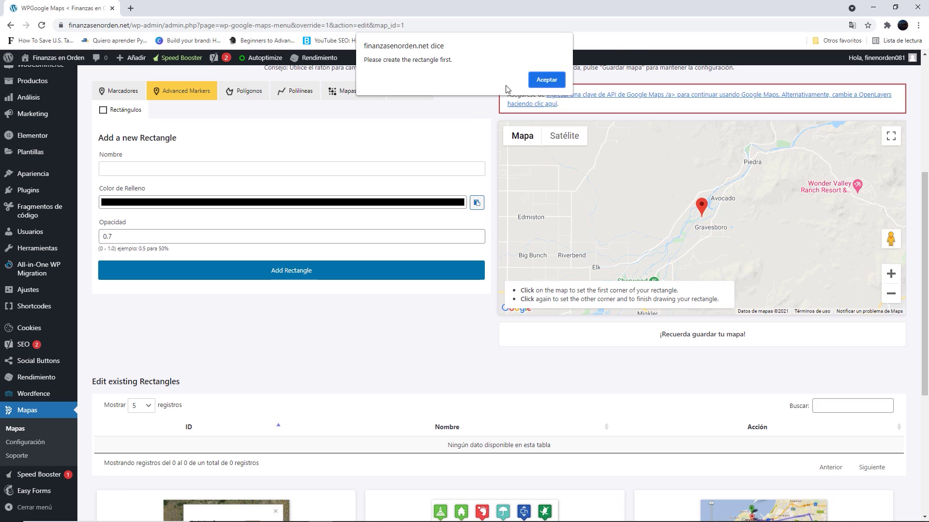
pyautogui.click(547, 80)
pyautogui.click(642, 171)
pyautogui.click(757, 251)
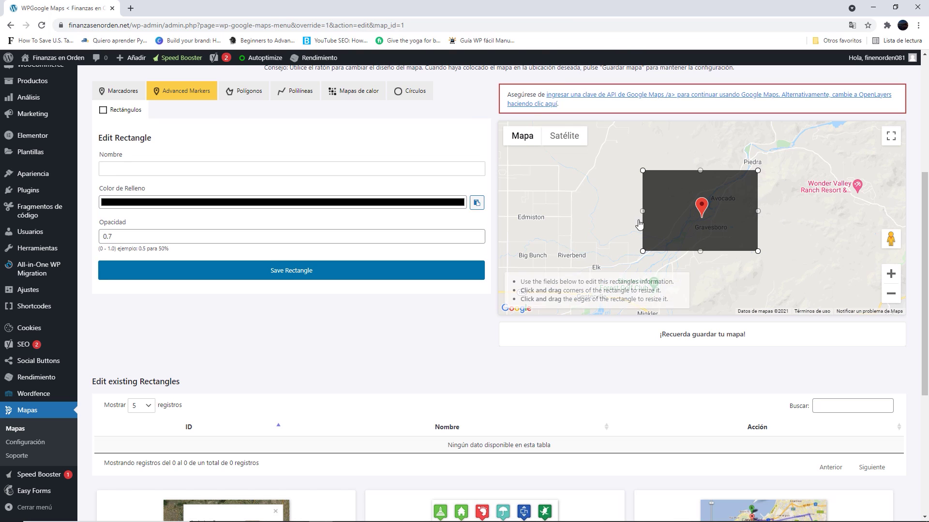
# - Move the rectangle slightly, give it a grey fill with 0.5 opacity, and shrink it from one corner
pyautogui.moveTo(677, 203); pyautogui.dragTo(682, 204)
pyautogui.click(413, 203)
pyautogui.click(107, 249)
pyautogui.click(225, 152)
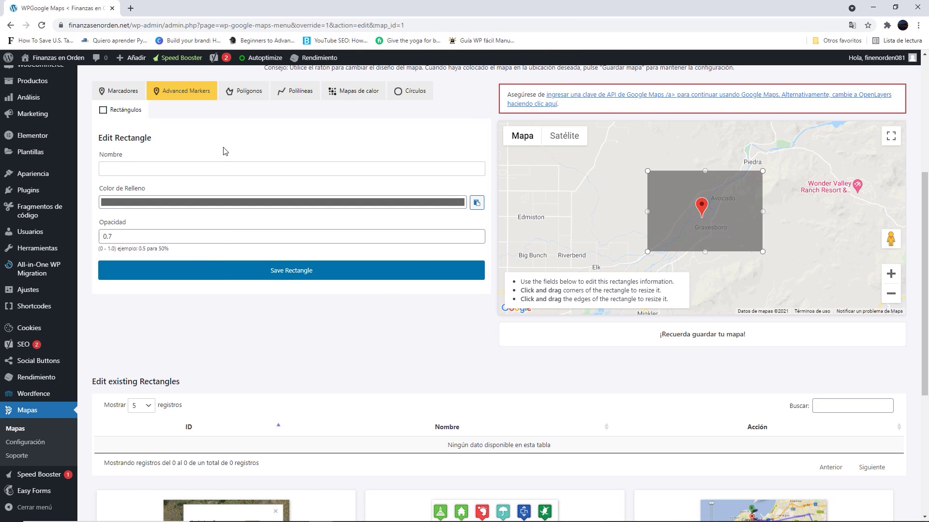
pyautogui.click(482, 240)
pyautogui.click(481, 240)
pyautogui.moveTo(647, 170); pyautogui.dragTo(672, 184)
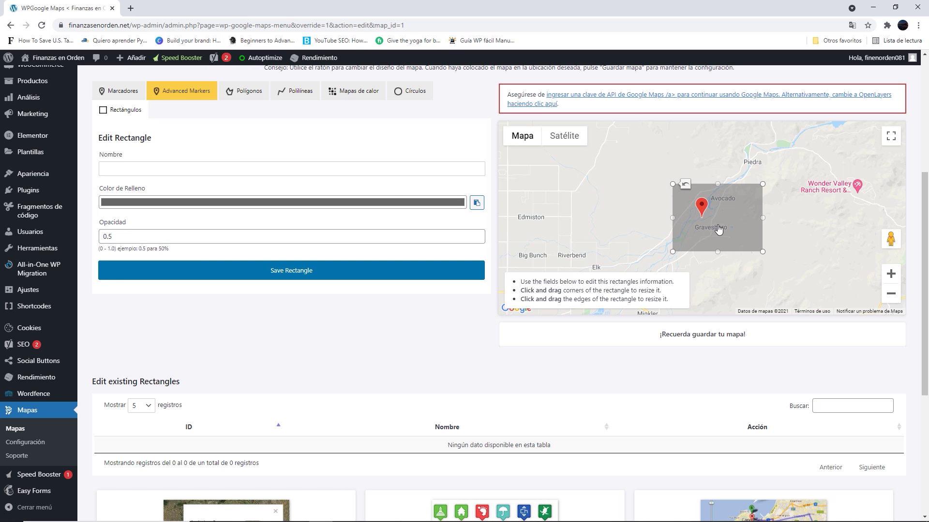
# - Review the polygon options, then draw a closed four-point polyline near the marker and reshape it by moving its vertices
pyautogui.click(237, 99)
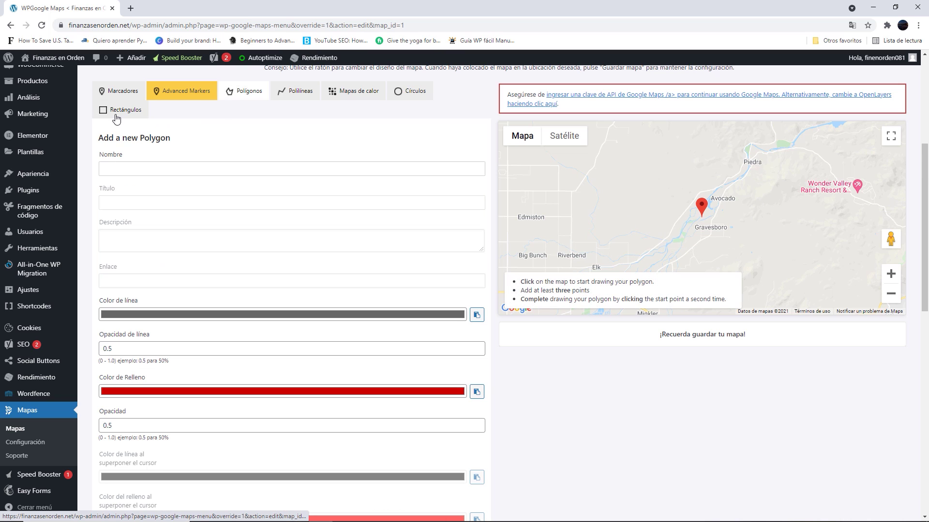
pyautogui.scroll(-6, 234, 225)
pyautogui.scroll(10, 259, 223)
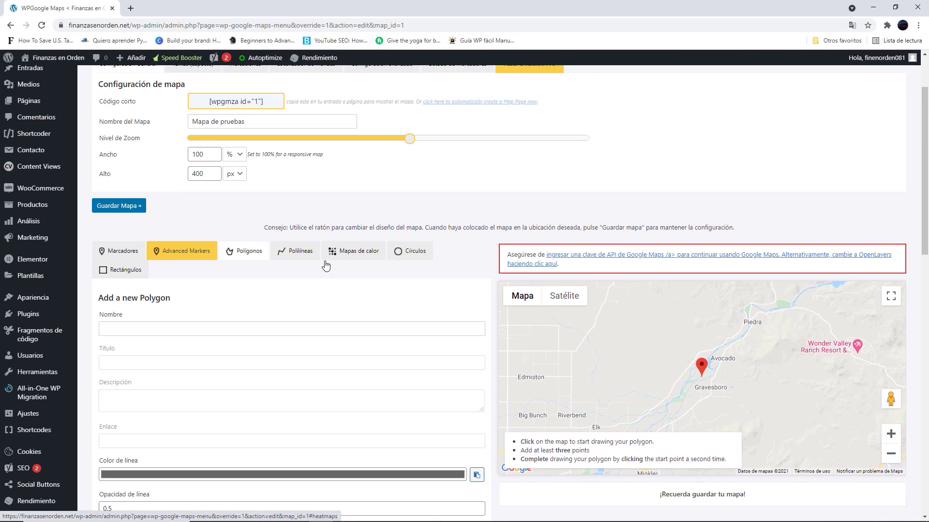
pyautogui.click(296, 244)
pyautogui.click(626, 269)
pyautogui.click(633, 321)
pyautogui.click(721, 279)
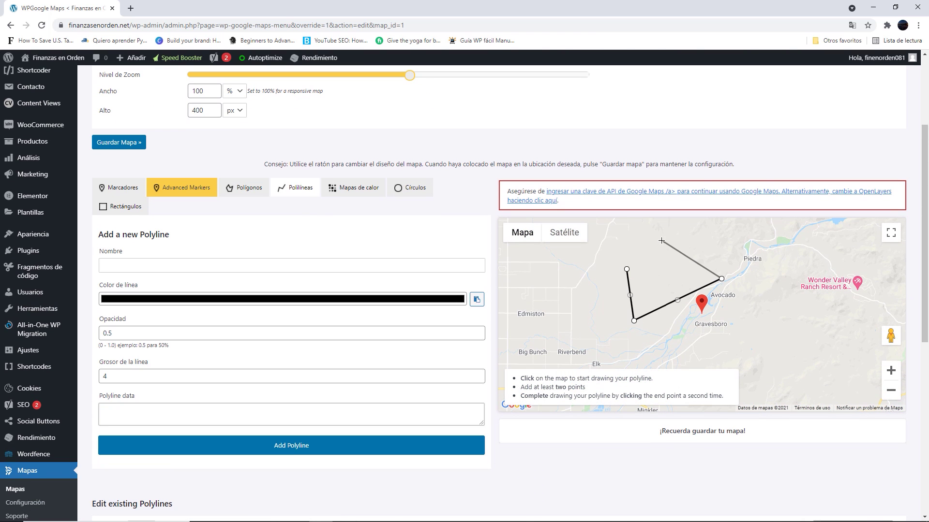
pyautogui.click(626, 270)
pyautogui.moveTo(723, 282); pyautogui.dragTo(758, 301)
pyautogui.moveTo(669, 226); pyautogui.dragTo(719, 246)
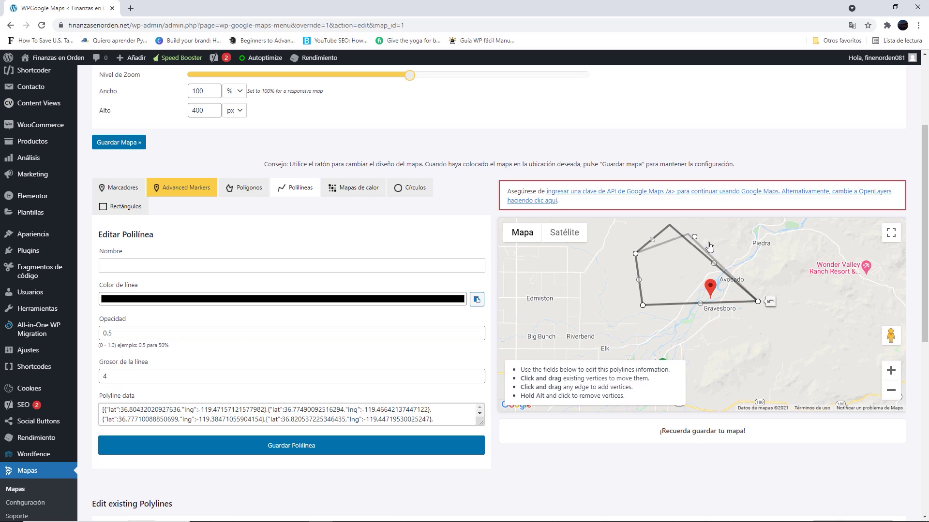
# - View the heatmap options, try drawing a circle on the map near the marker, and return to the marker form
pyautogui.click(355, 188)
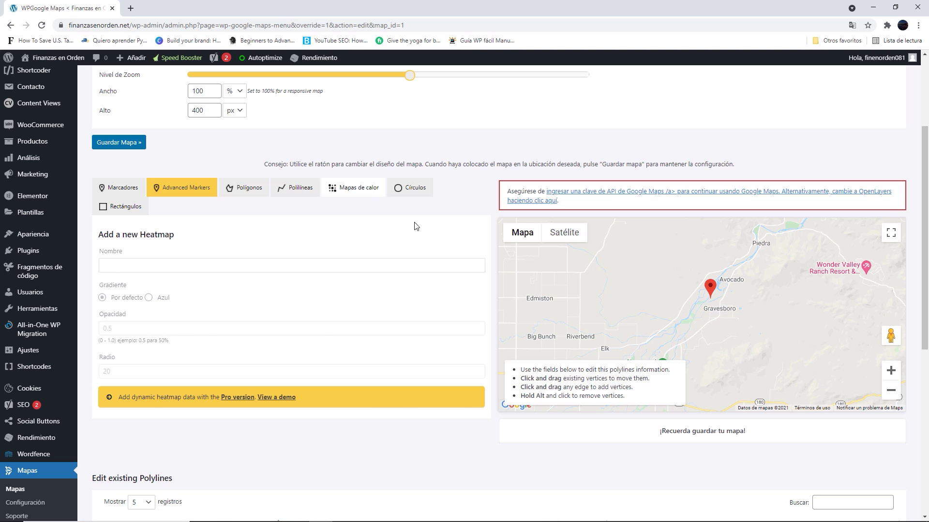
pyautogui.click(412, 190)
pyautogui.click(669, 269)
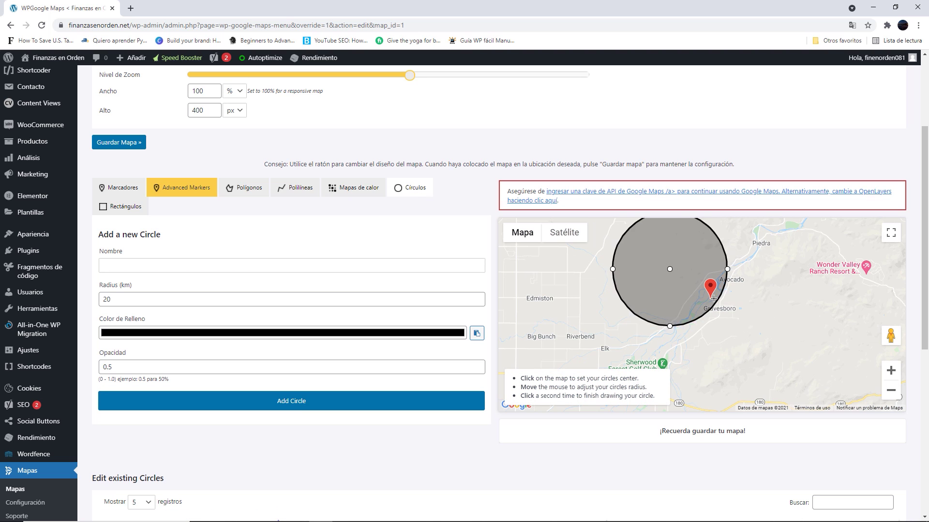
pyautogui.click(650, 270)
pyautogui.click(114, 189)
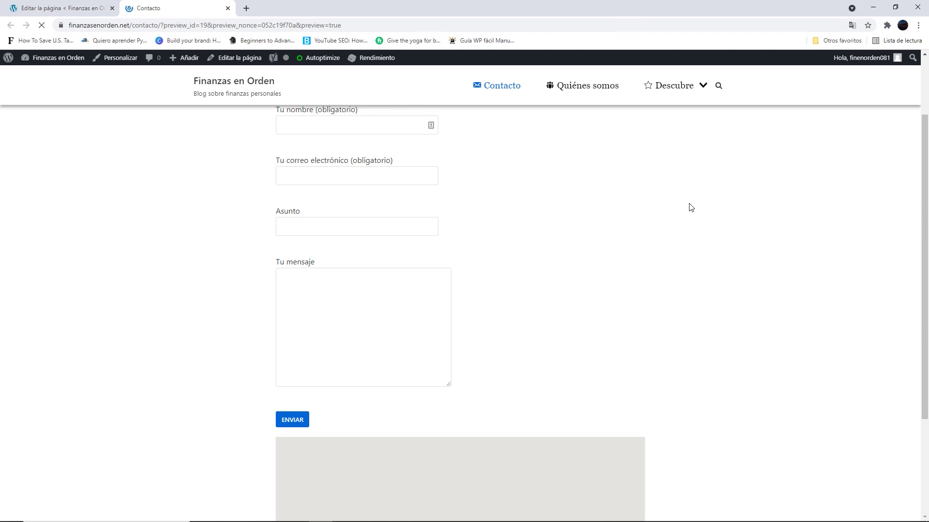
# - Try the blue theme preset on the map and switch back to the first preset
pyautogui.scroll(4, 601, 276)
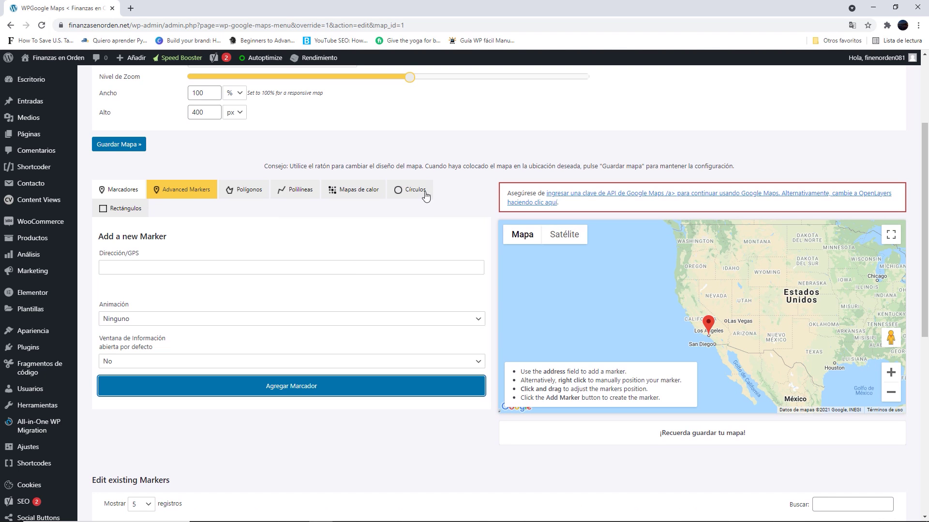
pyautogui.scroll(5, 426, 195)
pyautogui.click(193, 145)
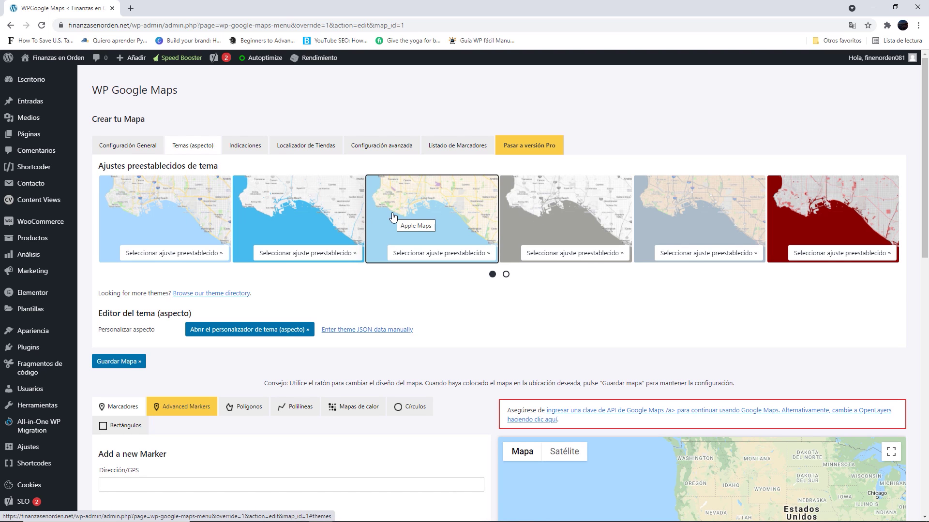
pyautogui.scroll(-3, 460, 300)
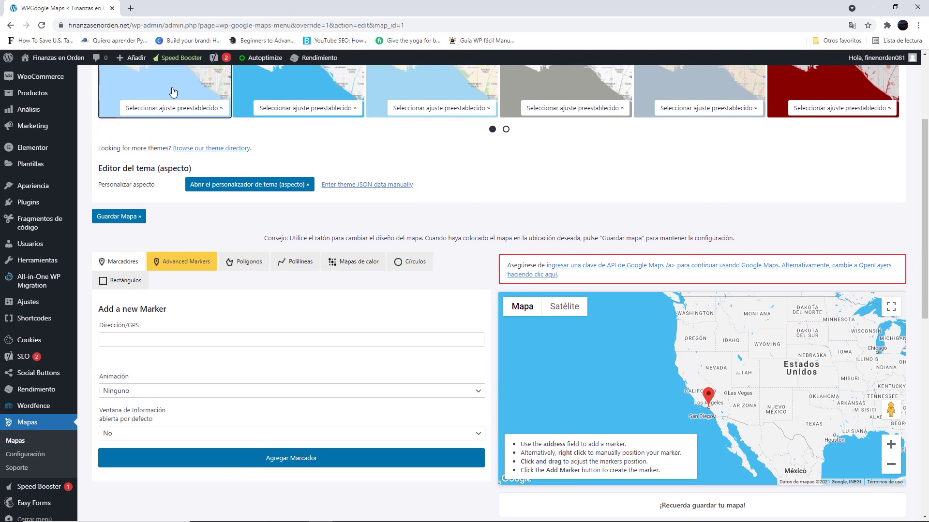
pyautogui.scroll(3, 352, 176)
# - View the directions options, then enable the store locator for the map and review its settings
pyautogui.click(247, 147)
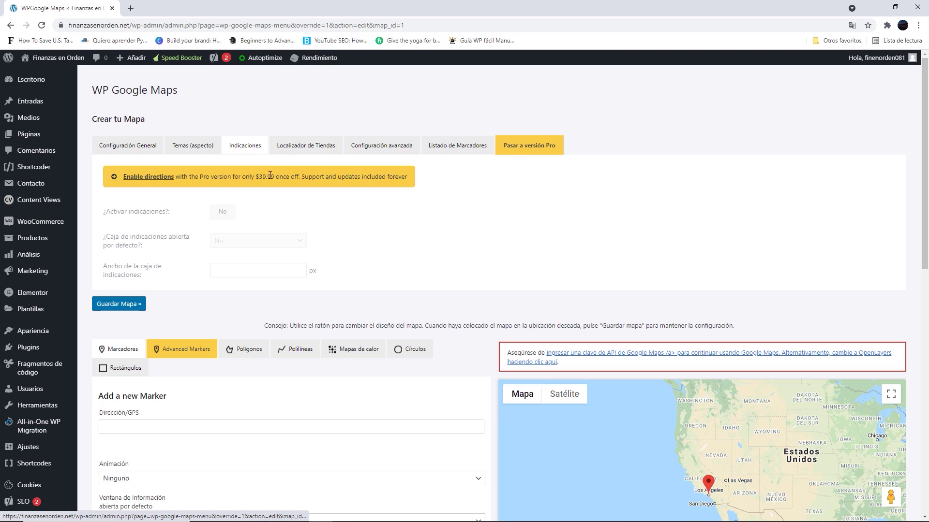
pyautogui.click(300, 148)
pyautogui.click(211, 169)
pyautogui.scroll(-2, 169, 181)
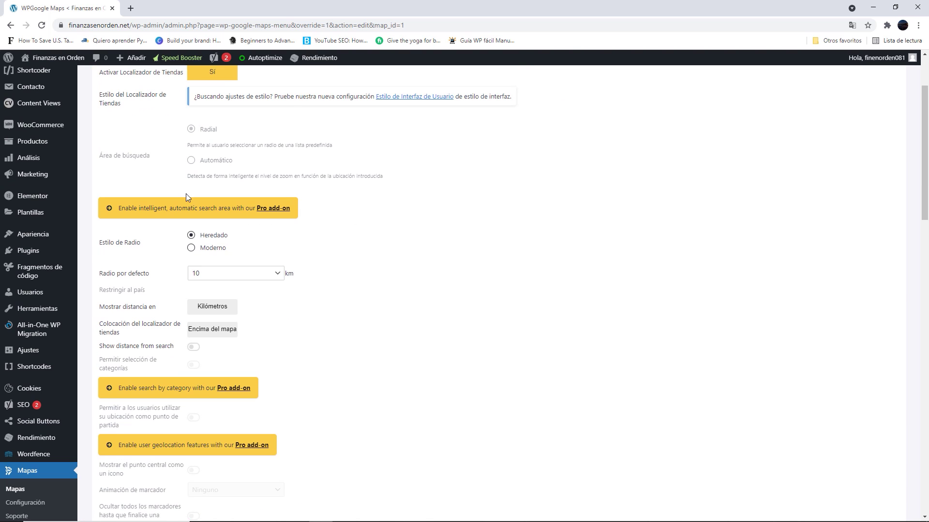
pyautogui.scroll(2, 482, 166)
# - Examine the map's advanced configuration and marker listing options, then return to the theme presets
pyautogui.click(363, 147)
pyautogui.click(450, 147)
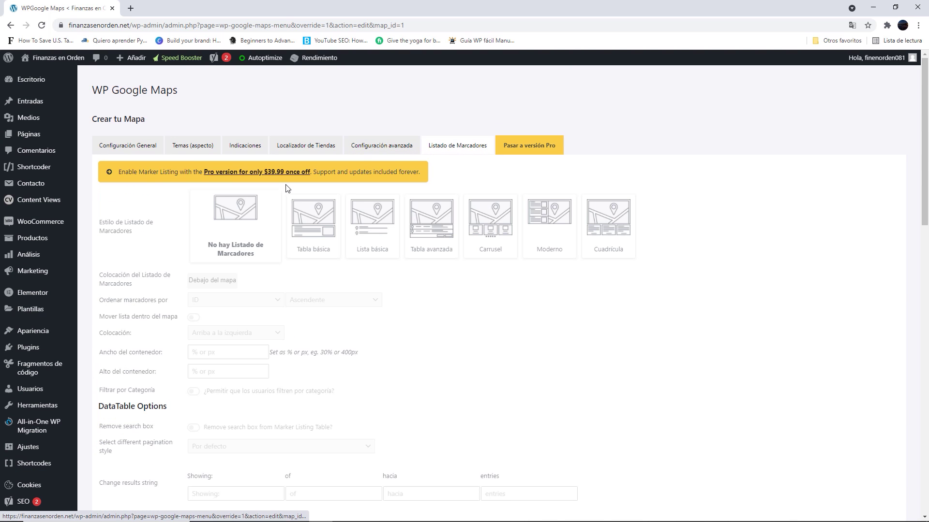
pyautogui.click(187, 150)
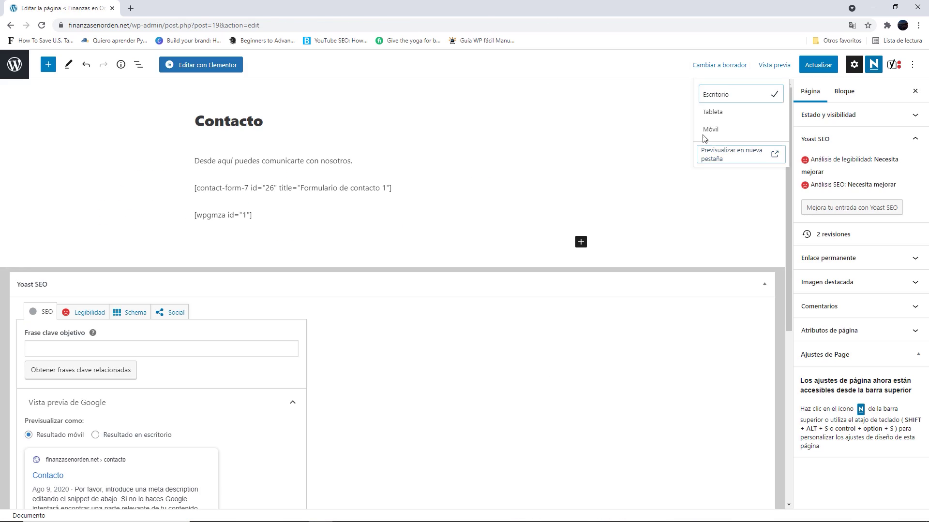
# - Preview the Contacto page containing the map's shortcode in a new tab
pyautogui.click(711, 147)
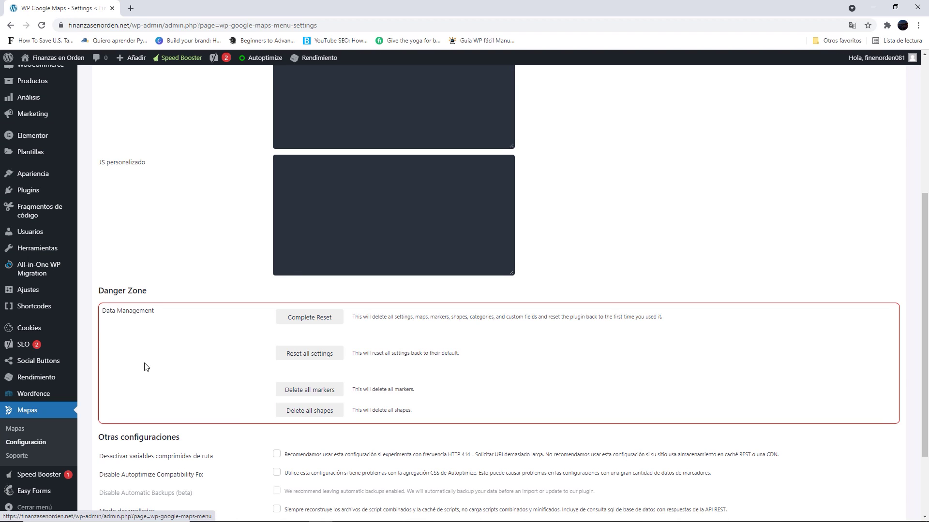
# - Locate the required Google Maps API key field in the plugin's advanced settings and open the Google Developers Console from its link
pyautogui.scroll(5, 145, 367)
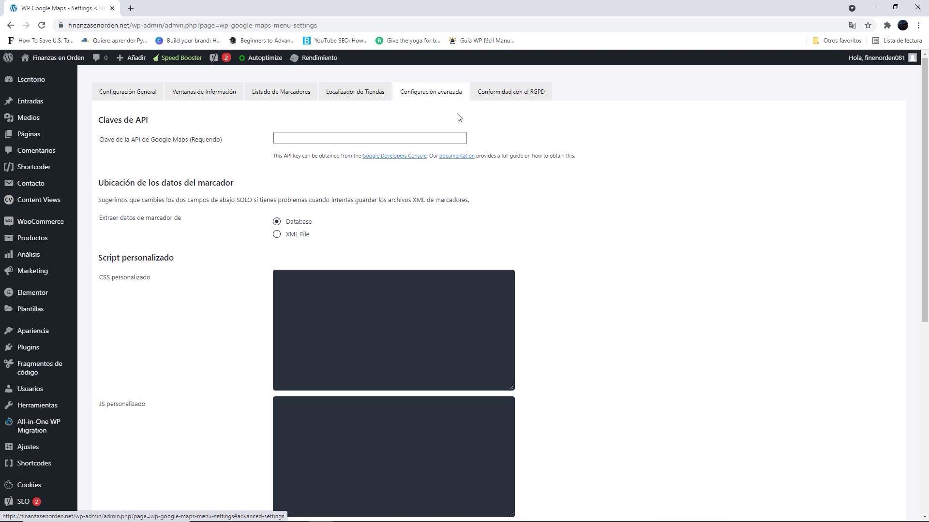
pyautogui.click(408, 139)
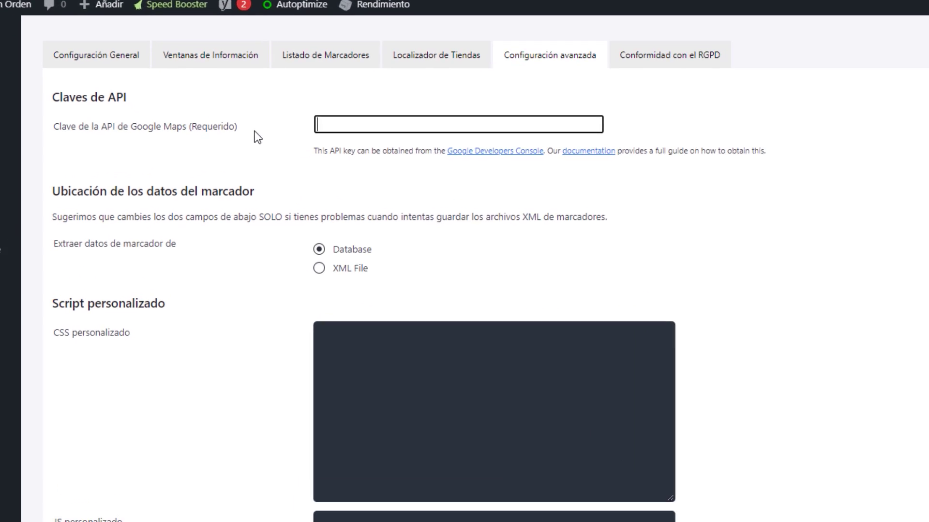
pyautogui.moveTo(258, 137); pyautogui.dragTo(60, 135)
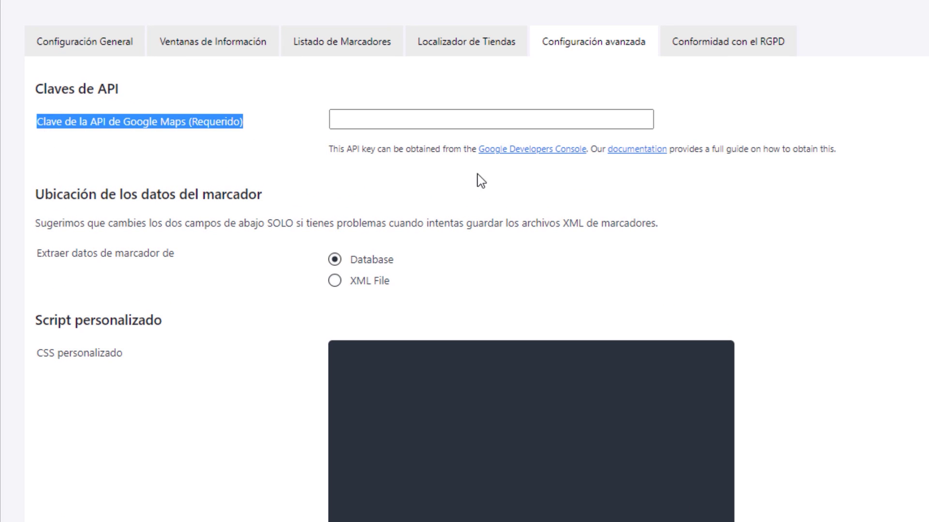
pyautogui.click(543, 152)
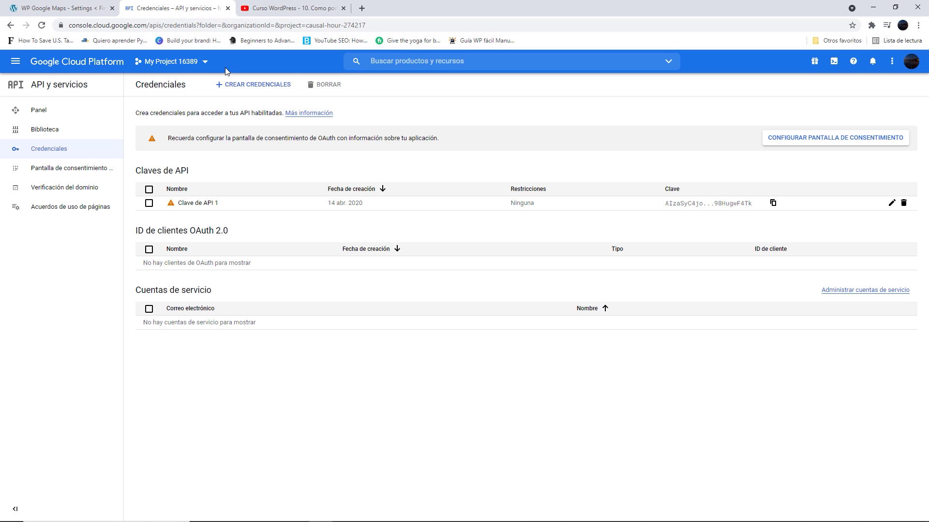
# - Create a new API key credential in the Google Cloud project and name it Clave de API Google Maps
pyautogui.click(244, 87)
pyautogui.click(305, 115)
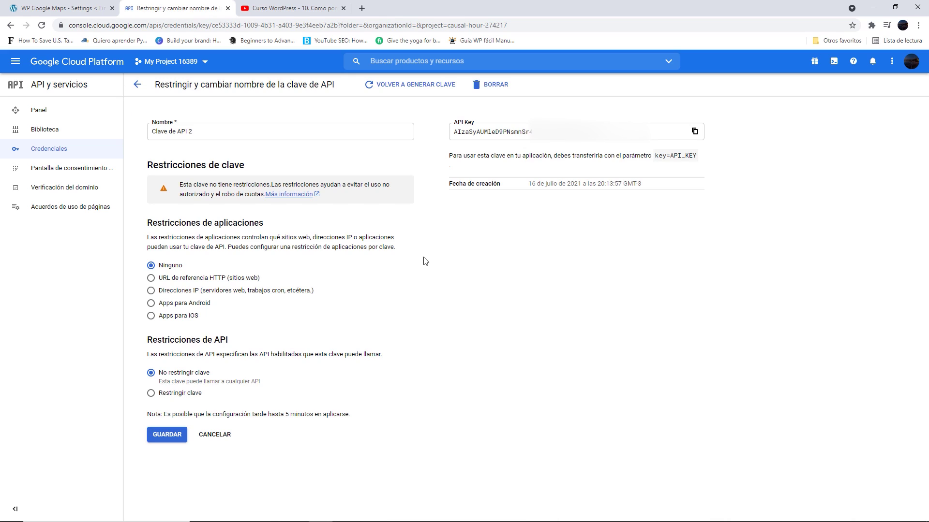
pyautogui.click(192, 131)
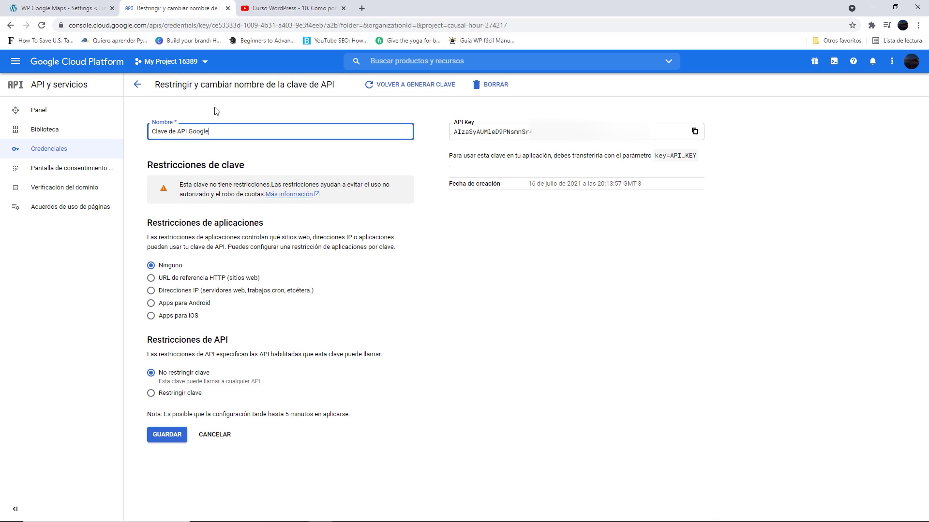
pyautogui.click(194, 279)
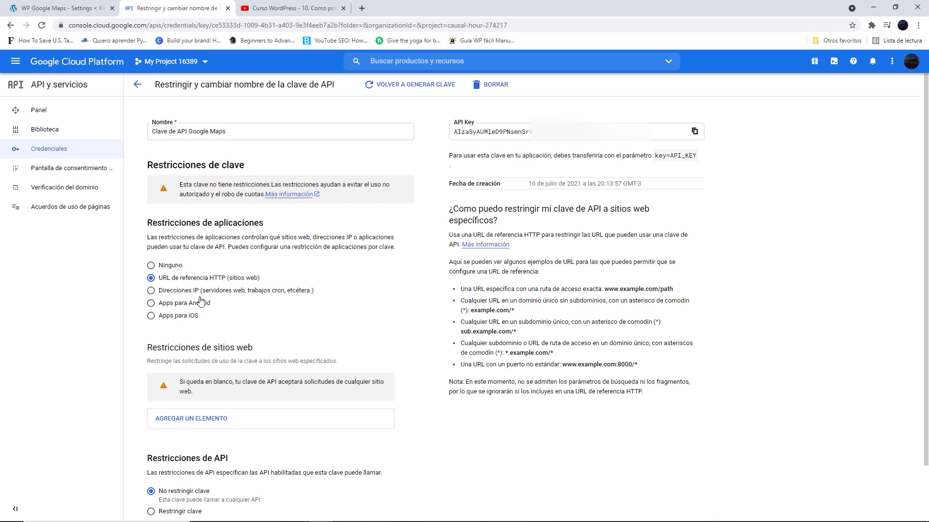
pyautogui.click(198, 419)
pyautogui.write('https://finanzasenorden.net')
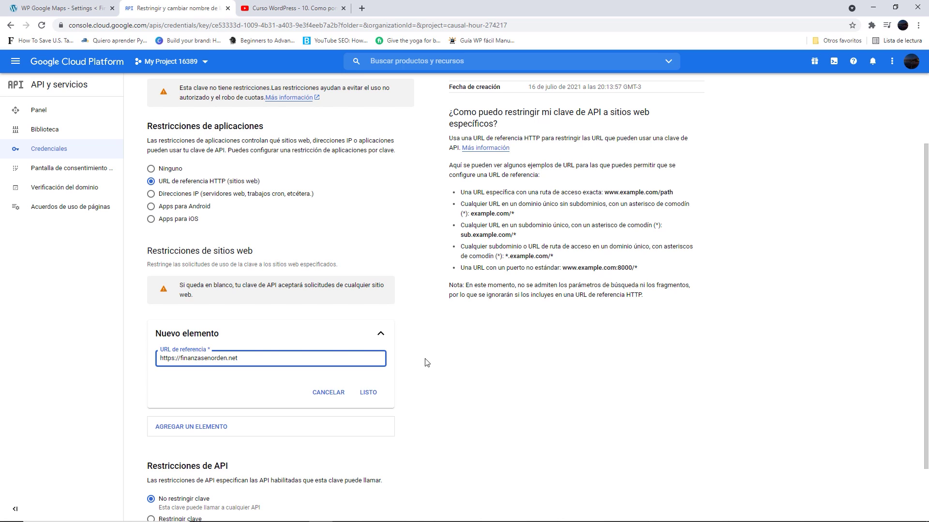
pyautogui.click(368, 393)
pyautogui.click(381, 335)
pyautogui.click(381, 338)
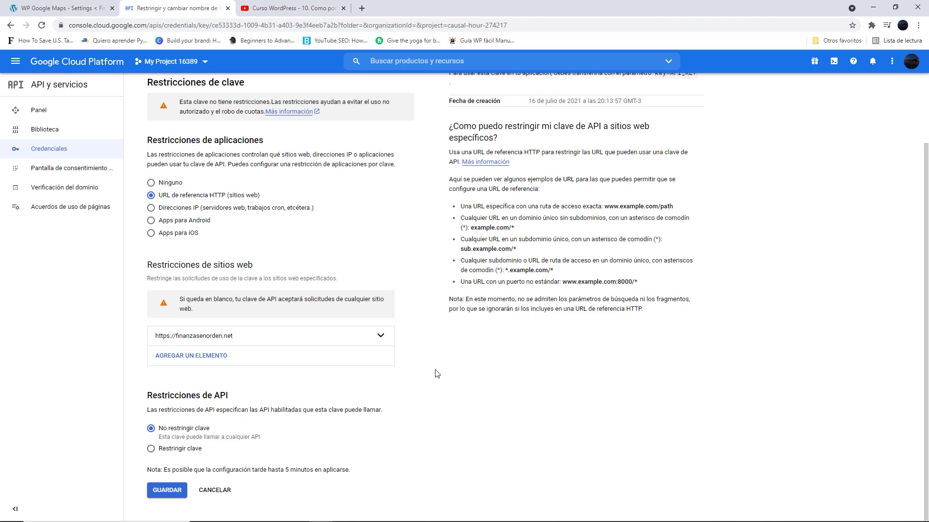
pyautogui.click(167, 490)
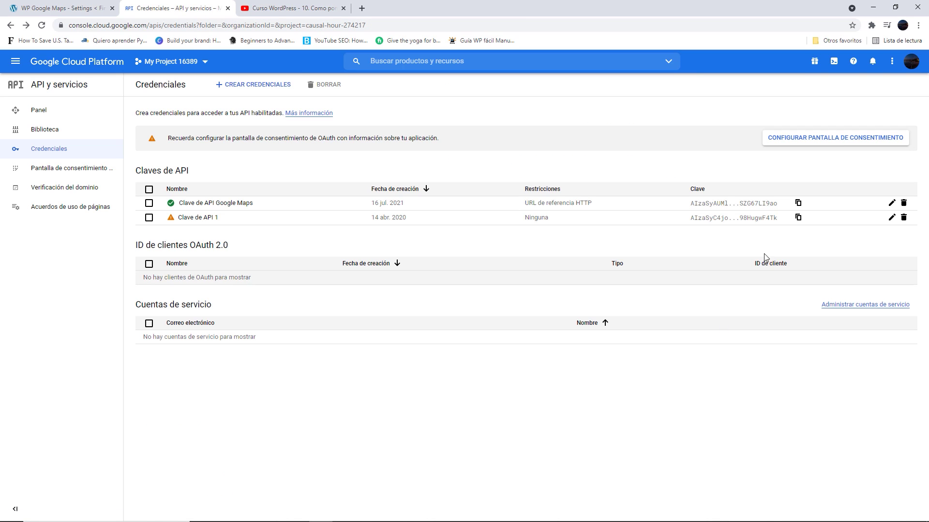
# - Copy the new Google Maps API key into the plugin's required API key field in WordPress and save the settings
pyautogui.click(798, 202)
pyautogui.click(46, 5)
pyautogui.moveTo(462, 138); pyautogui.dragTo(275, 139)
pyautogui.rightClick(305, 139)
pyautogui.click(334, 187)
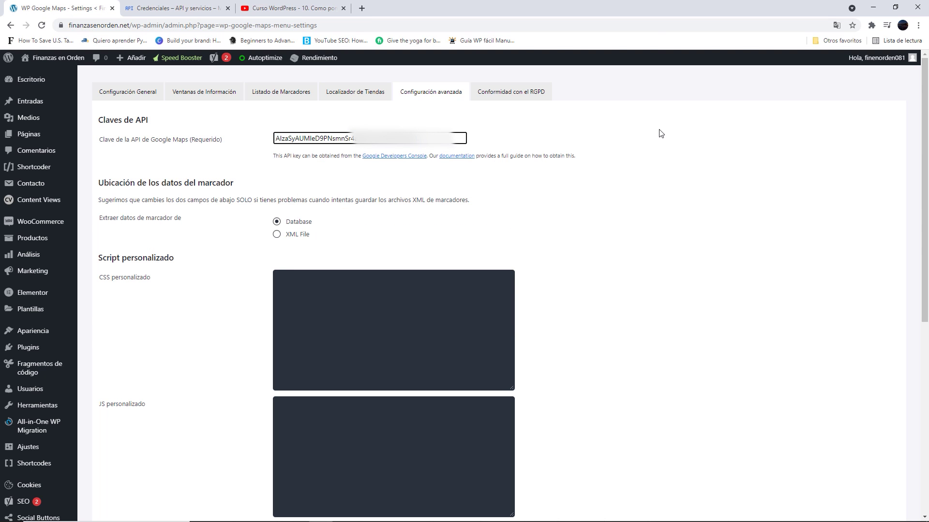
pyautogui.scroll(-7, 661, 133)
pyautogui.click(851, 444)
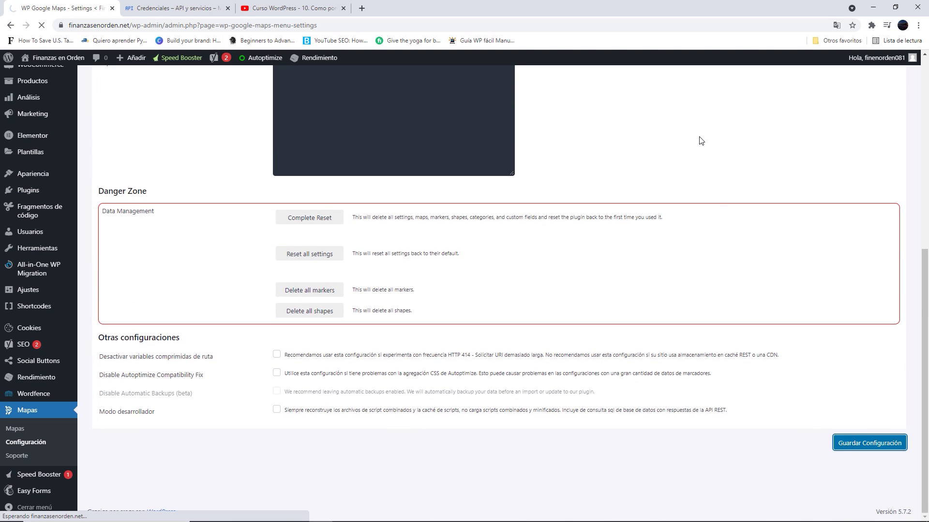
pyautogui.click(343, 8)
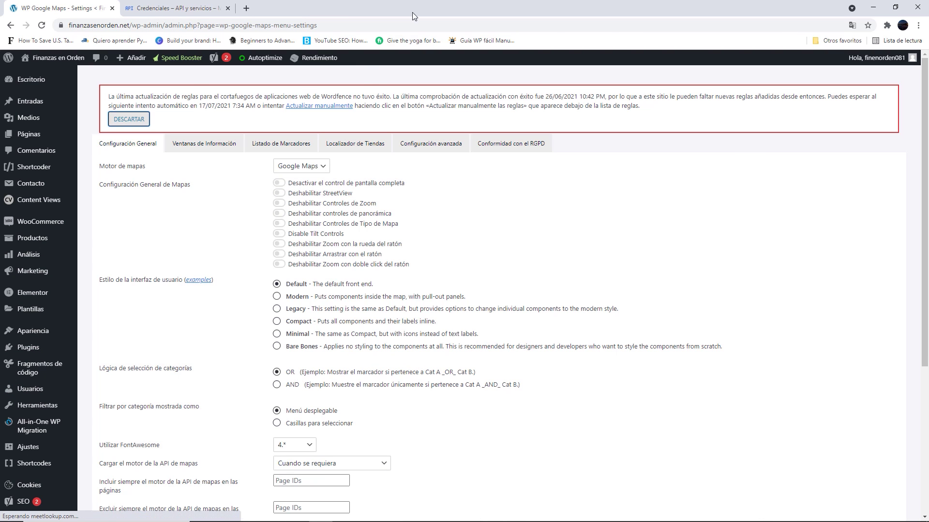
# - Insert the map shortcode [wpgmza id="1"] below the contact form on the Contacto page and preview the page in a new tab
pyautogui.click(170, 7)
pyautogui.click(63, 8)
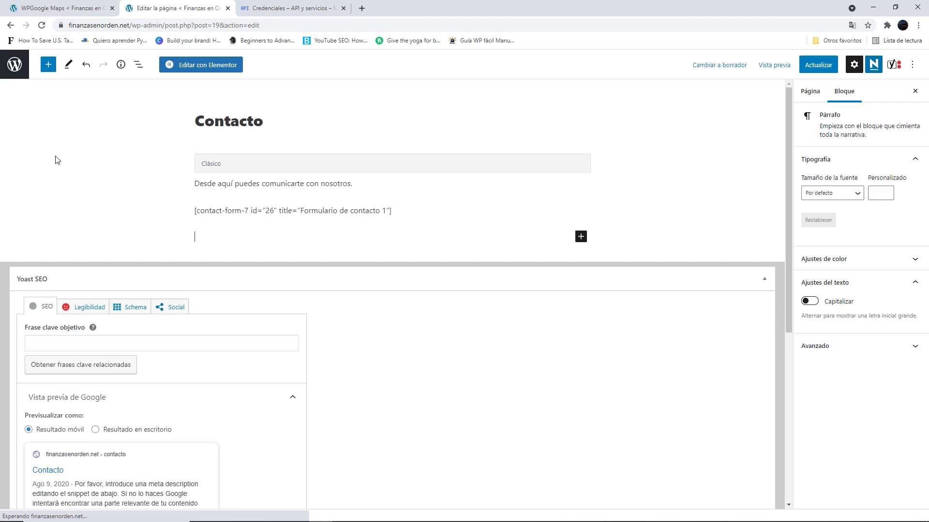
pyautogui.hotkey('ctrl', 'v')
pyautogui.click(675, 206)
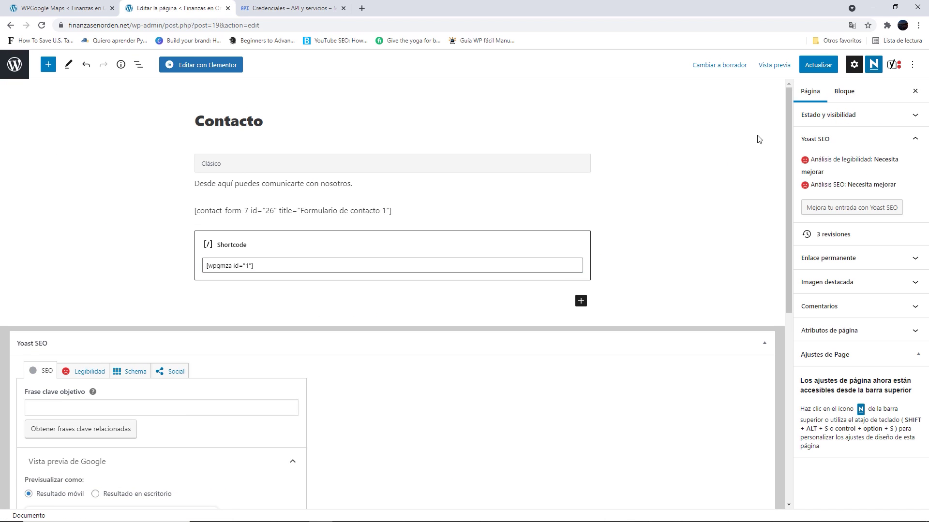
pyautogui.click(775, 68)
pyautogui.click(720, 156)
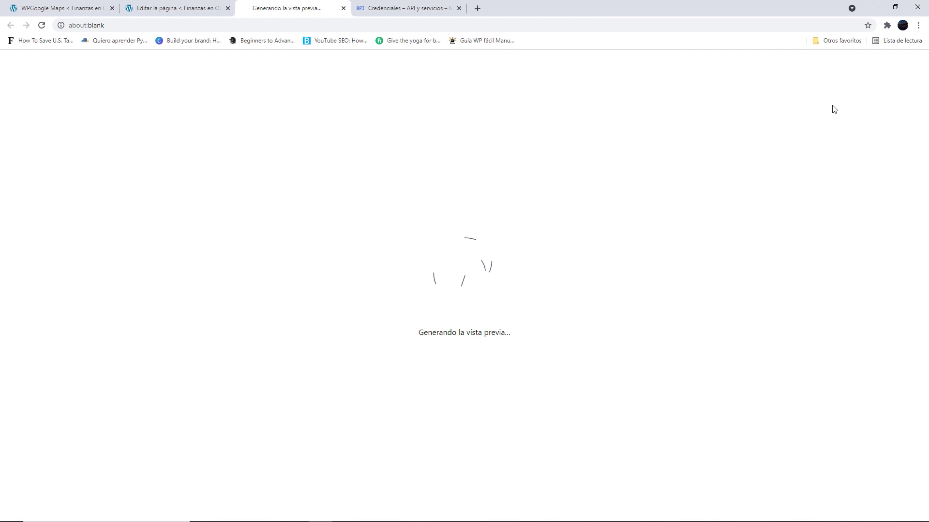
pyautogui.scroll(-5, 750, 137)
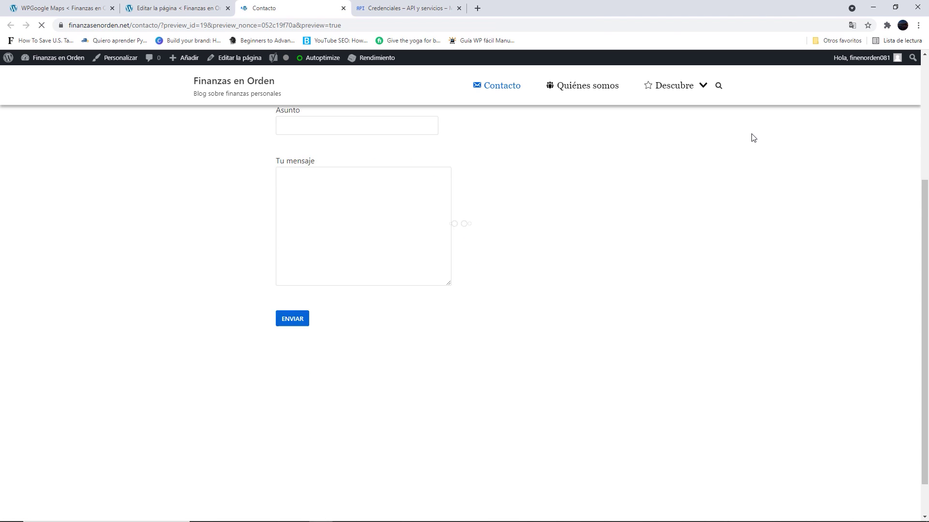